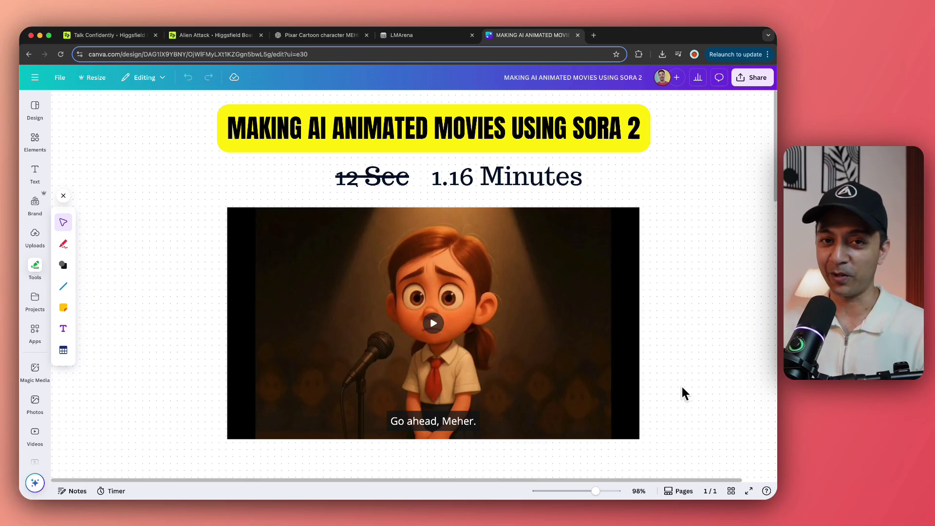
Step: Look over the Talk Confidently board's 14 clips and compare them with the Alien Attack board
{"action": "key", "text": "super+1"}
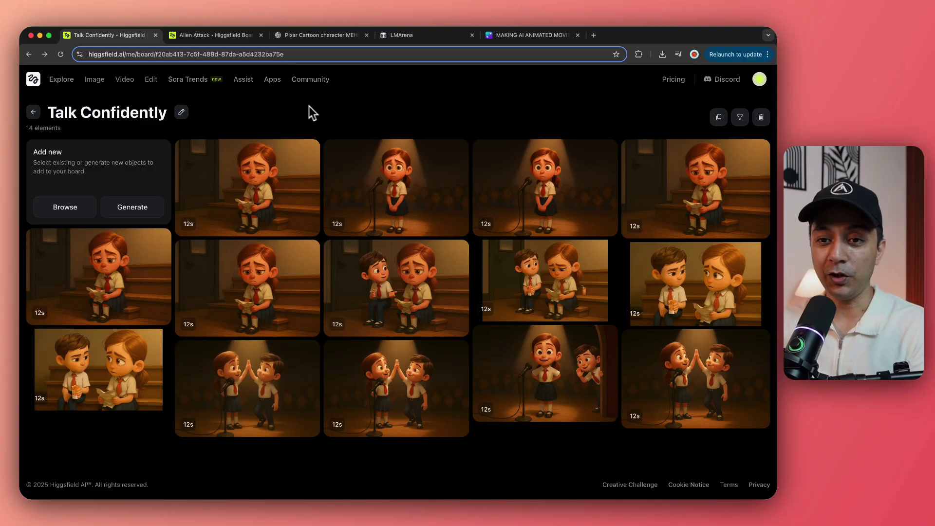
{"action": "mouse_move", "coordinate": [136, 85]}
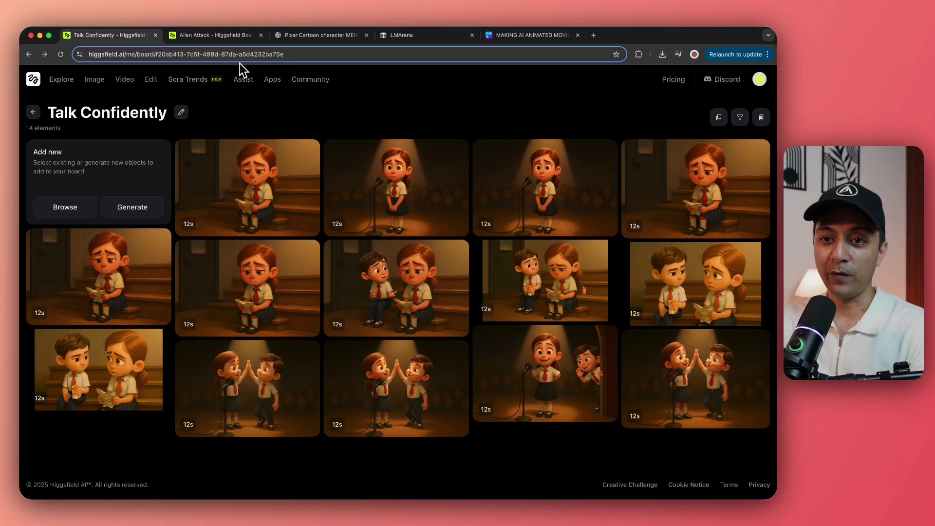
{"action": "left_click", "coordinate": [222, 37]}
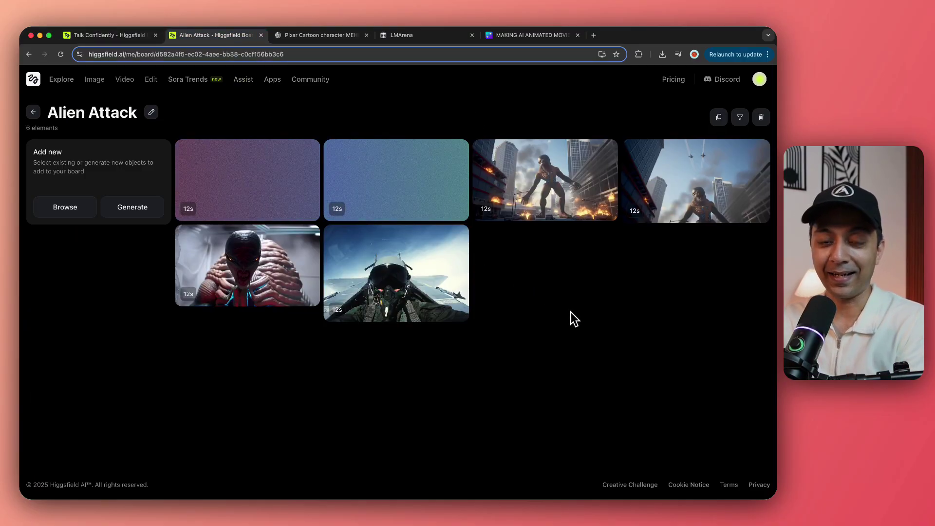
{"action": "key", "text": "ctrl+shift+Tab"}
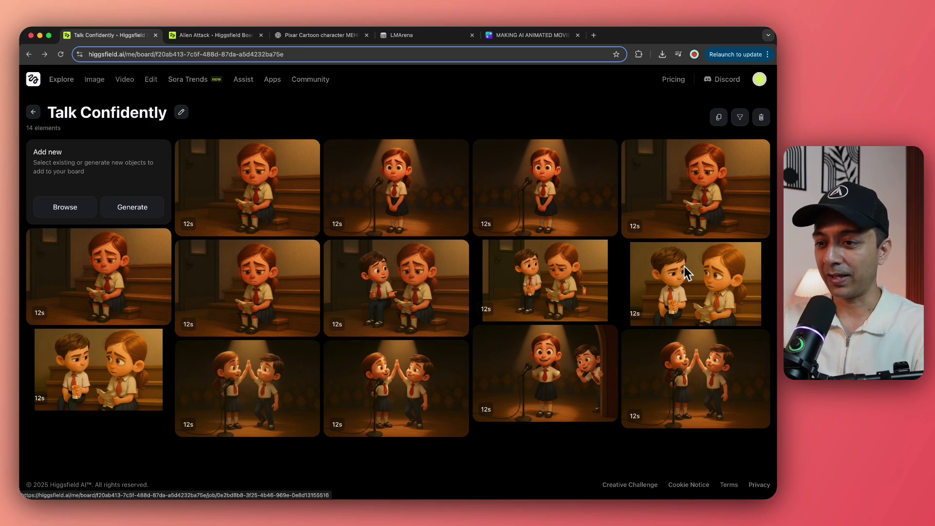
Step: Scroll the Canva design past the video to Step-1 Getting a Story and the Scene 1 prompt guide
{"action": "key", "text": "ctrl+shift+Tab"}
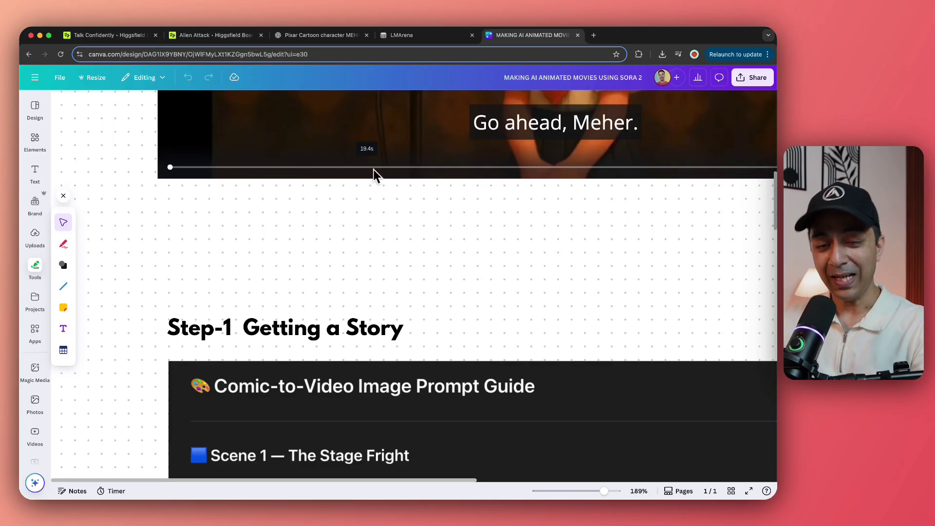
{"action": "scroll", "coordinate": [373, 169], "scroll_direction": "up", "scroll_amount": 2}
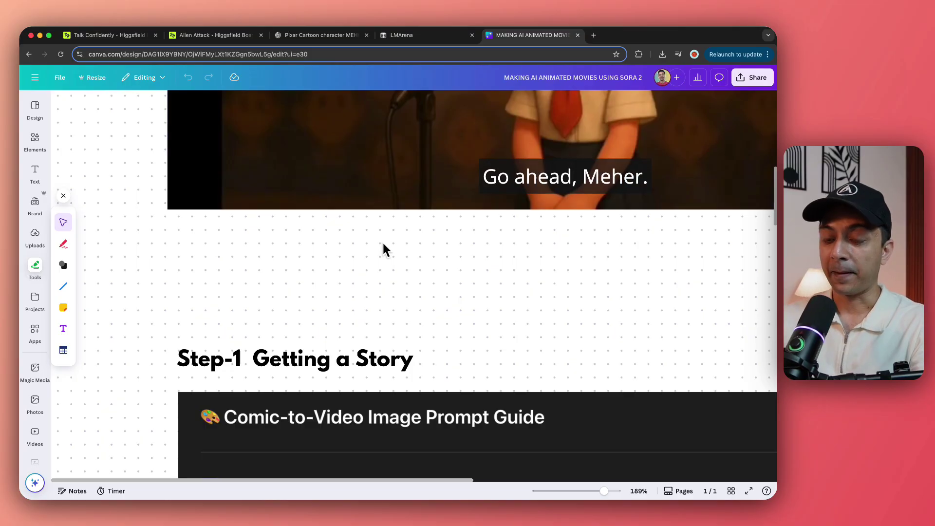
{"action": "scroll", "coordinate": [384, 250], "scroll_direction": "down", "scroll_amount": 4}
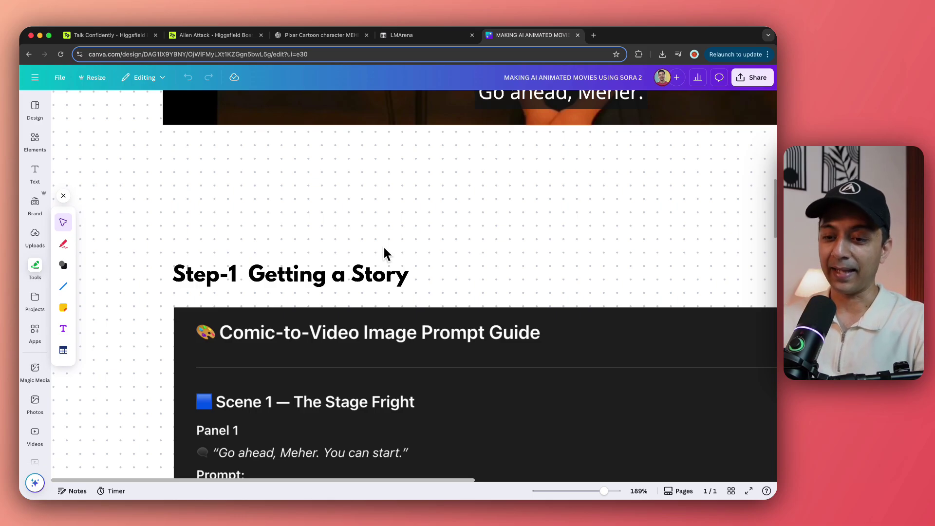
{"action": "scroll", "coordinate": [383, 245], "scroll_direction": "down", "scroll_amount": 2}
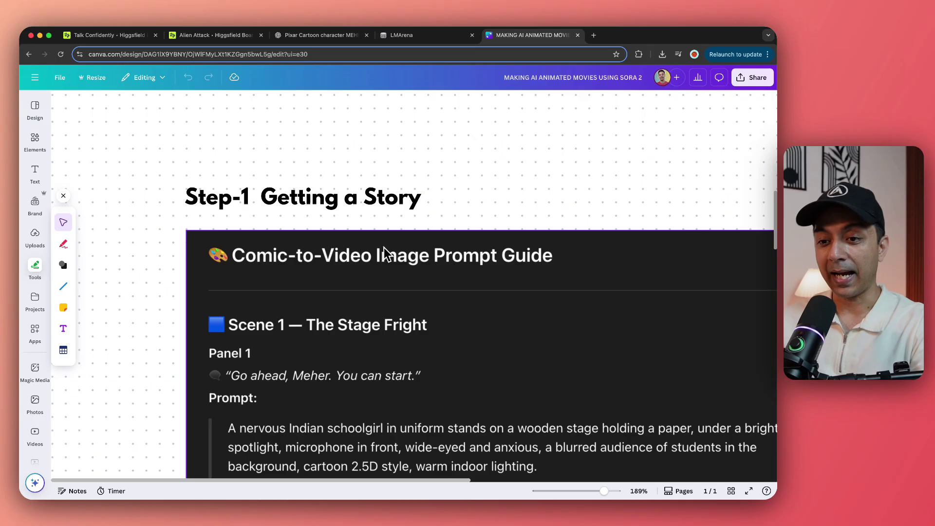
{"action": "scroll", "coordinate": [384, 248], "scroll_direction": "down", "scroll_amount": 3}
{"action": "scroll", "coordinate": [384, 247], "scroll_direction": "down", "scroll_amount": 1}
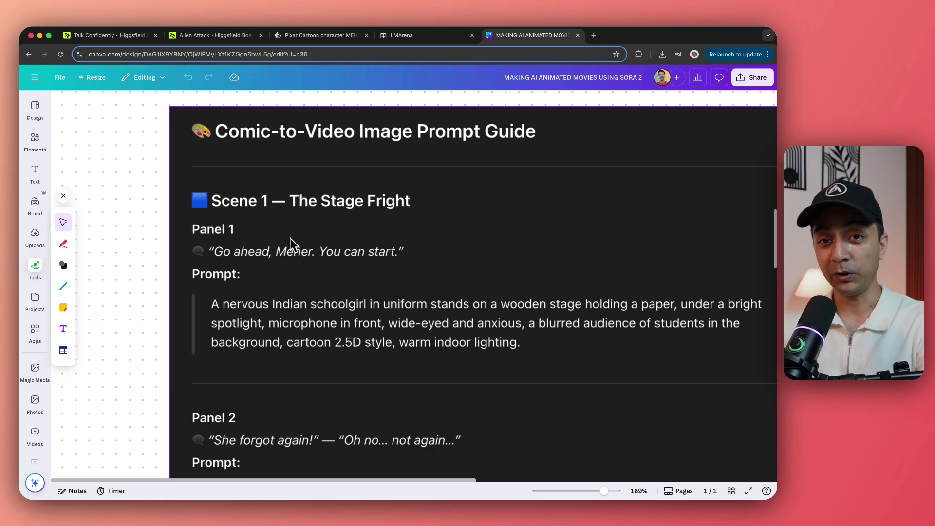
Step: Read the Scene 1 Panel 1 and Panel 2 prompts, then scroll to Step-2 Creating Animated Characters
{"action": "scroll", "coordinate": [290, 238], "scroll_direction": "down", "scroll_amount": 3}
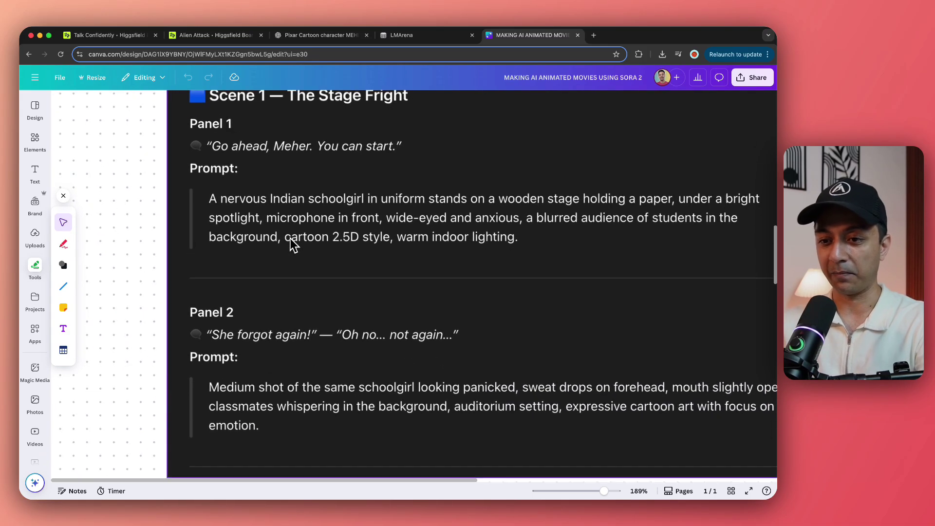
{"action": "scroll", "coordinate": [292, 245], "scroll_direction": "up", "scroll_amount": 1}
{"action": "scroll", "coordinate": [292, 245], "scroll_direction": "up", "scroll_amount": 2}
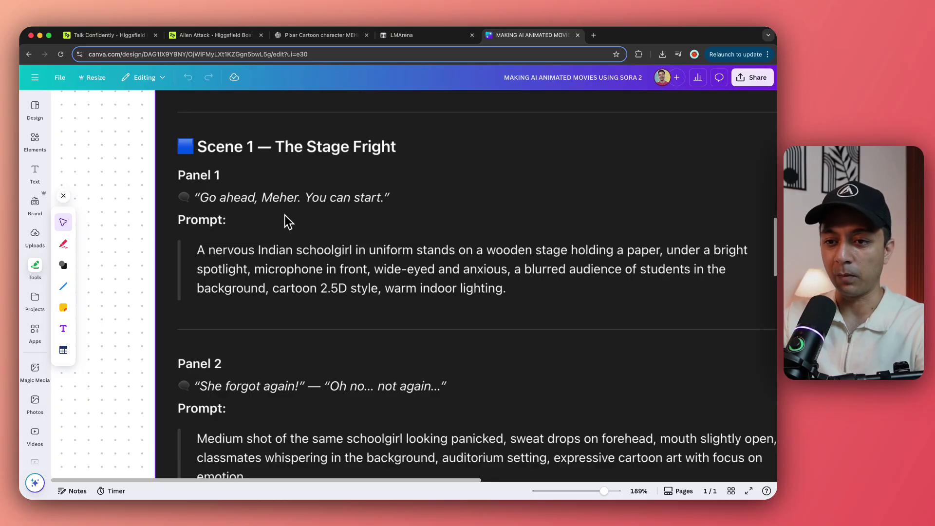
{"action": "scroll", "coordinate": [295, 215], "scroll_direction": "down", "scroll_amount": 5}
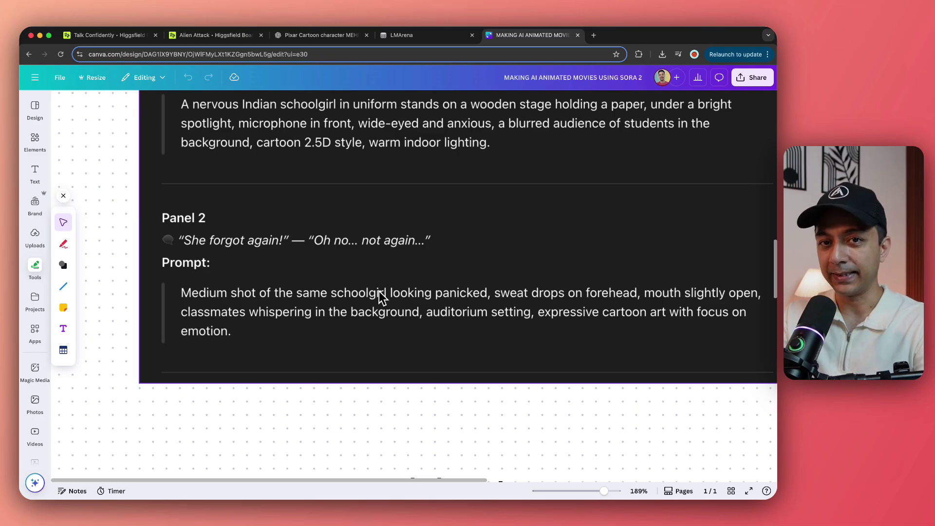
{"action": "scroll", "coordinate": [383, 297], "scroll_direction": "up", "scroll_amount": 3}
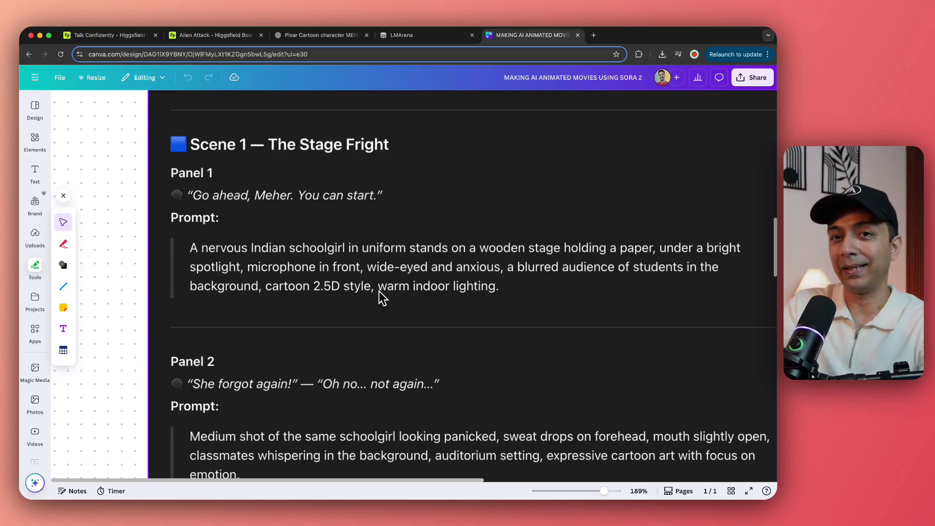
{"action": "scroll", "coordinate": [289, 291], "scroll_direction": "down", "scroll_amount": 1}
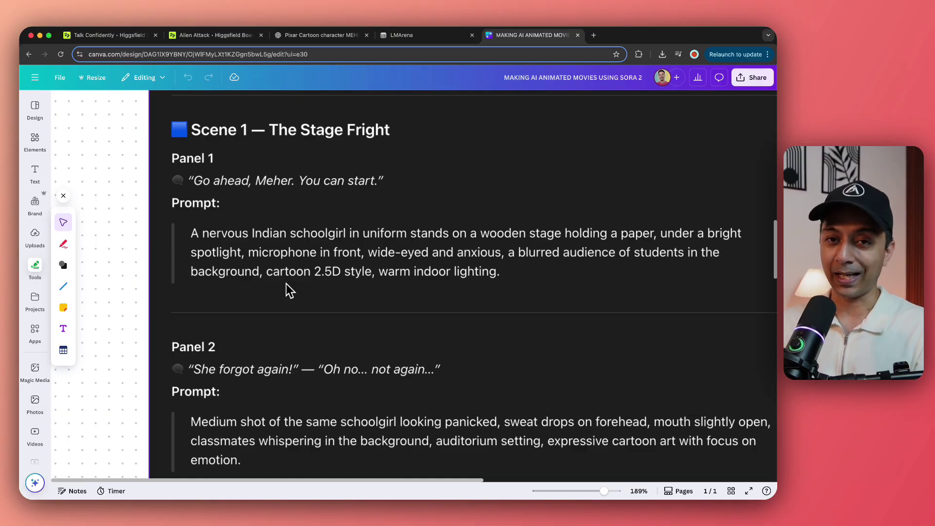
{"action": "scroll", "coordinate": [267, 302], "scroll_direction": "up", "scroll_amount": 5}
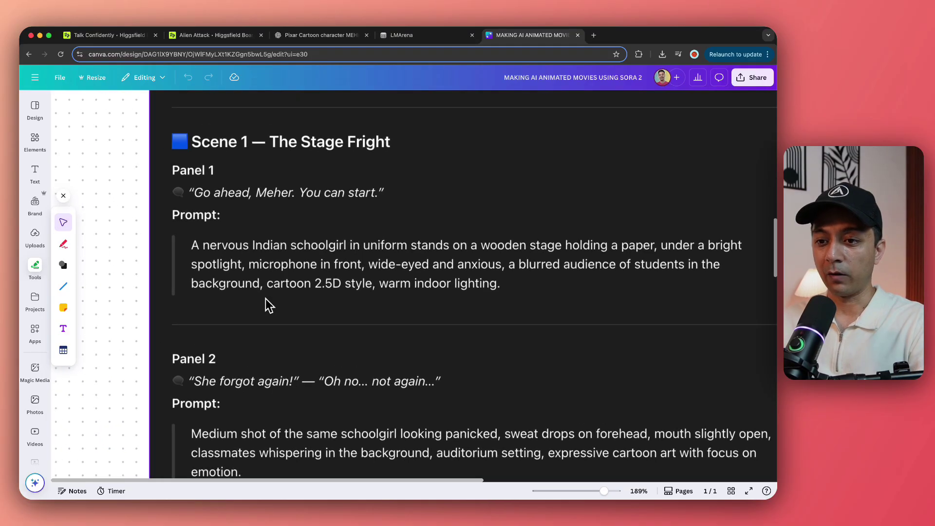
{"action": "scroll", "coordinate": [267, 301], "scroll_direction": "down", "scroll_amount": 8}
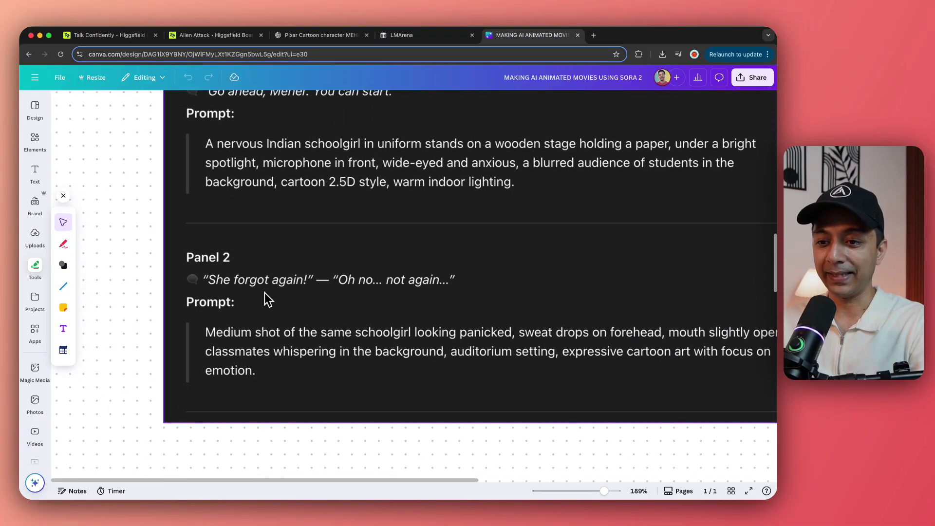
{"action": "scroll", "coordinate": [265, 298], "scroll_direction": "down", "scroll_amount": 6}
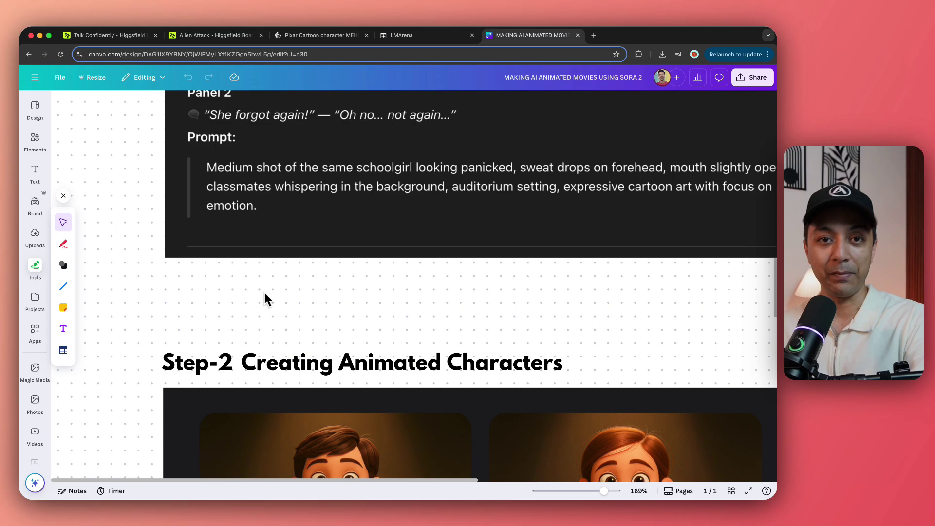
Step: Scroll down to show the Step-2 schoolboy and schoolgirl character images
{"action": "scroll", "coordinate": [264, 298], "scroll_direction": "down", "scroll_amount": 9}
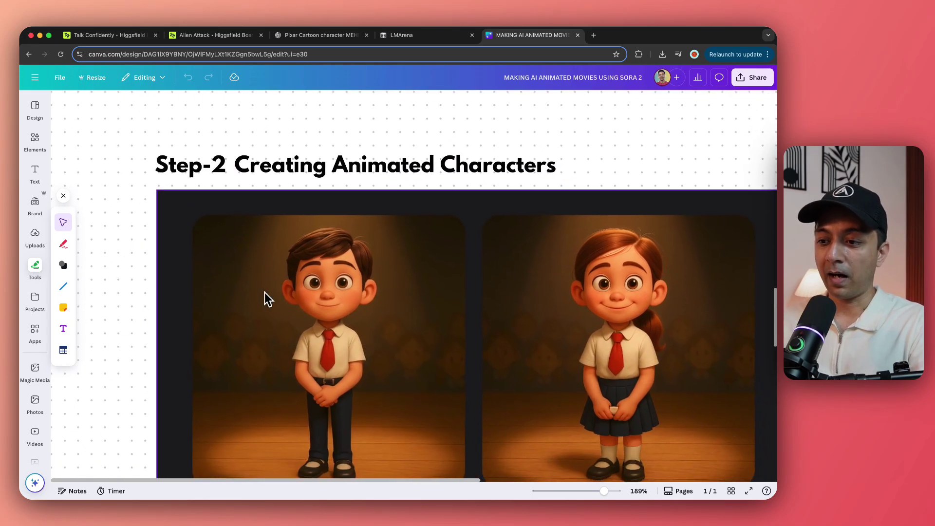
{"action": "scroll", "coordinate": [265, 298], "scroll_direction": "down", "scroll_amount": 1}
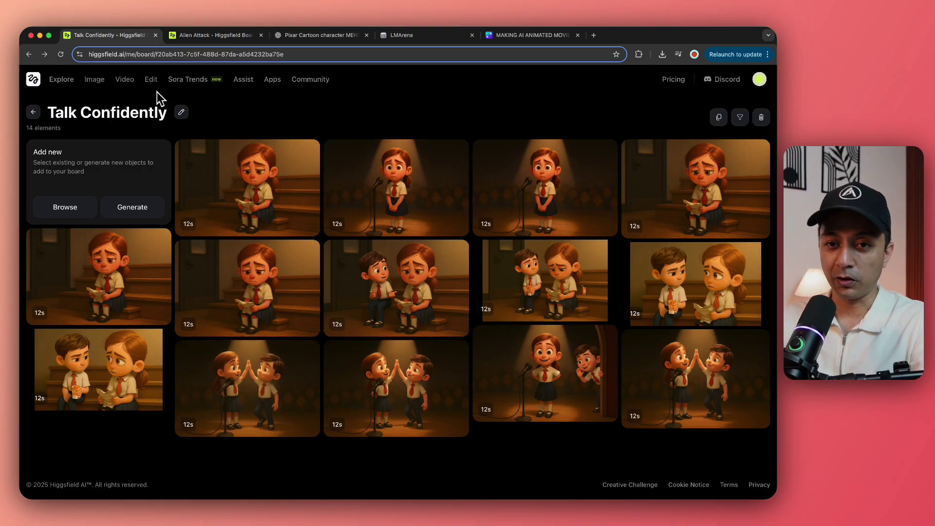
{"action": "mouse_move", "coordinate": [88, 81]}
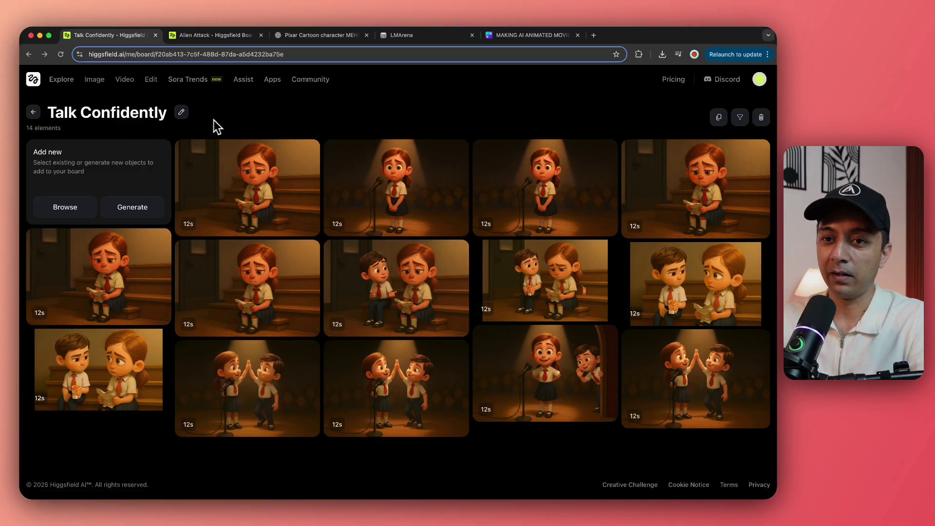
Step: Open the Pixar Cartoon character chat and highlight the start of the schoolgirl image prompt
{"action": "left_click", "coordinate": [355, 36]}
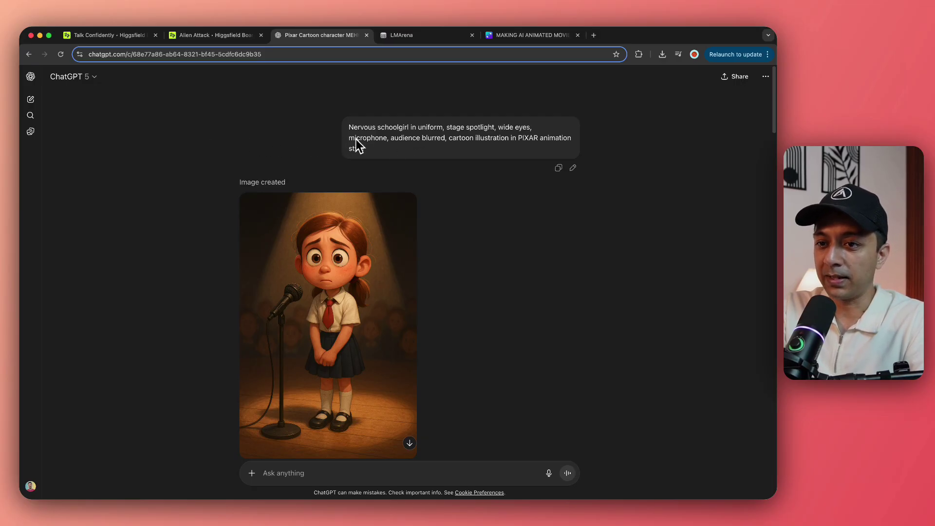
{"action": "left_click_drag", "start_coordinate": [347, 127], "coordinate": [545, 130]}
{"action": "left_click", "coordinate": [531, 157]}
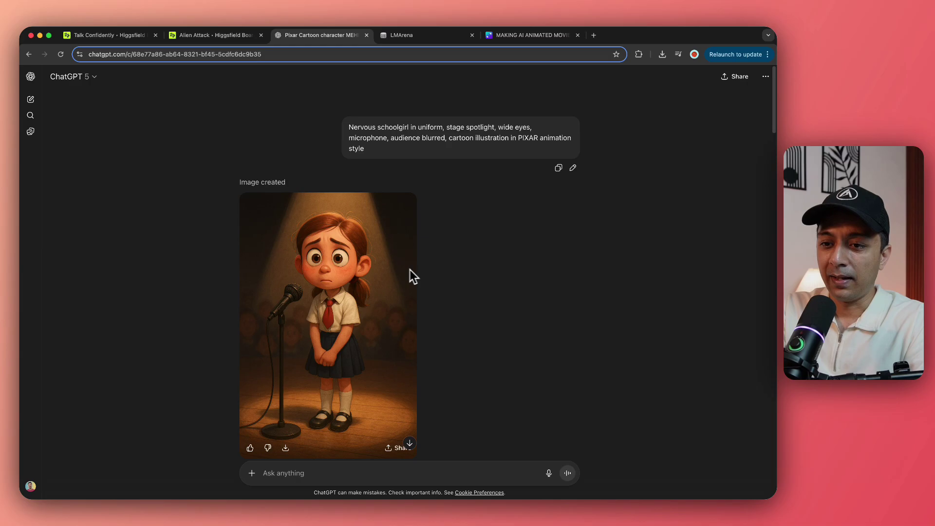
Step: Scroll through the generated schoolgirl images down to the sad backstage 16:9 version
{"action": "scroll", "coordinate": [511, 333], "scroll_direction": "down", "scroll_amount": 1}
{"action": "scroll", "coordinate": [518, 335], "scroll_direction": "down", "scroll_amount": 1}
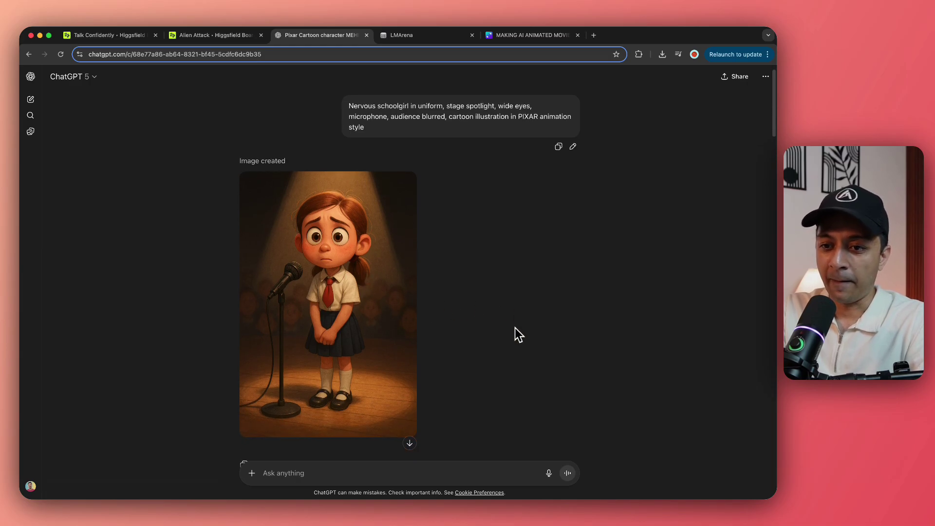
{"action": "scroll", "coordinate": [507, 324], "scroll_direction": "down", "scroll_amount": 1}
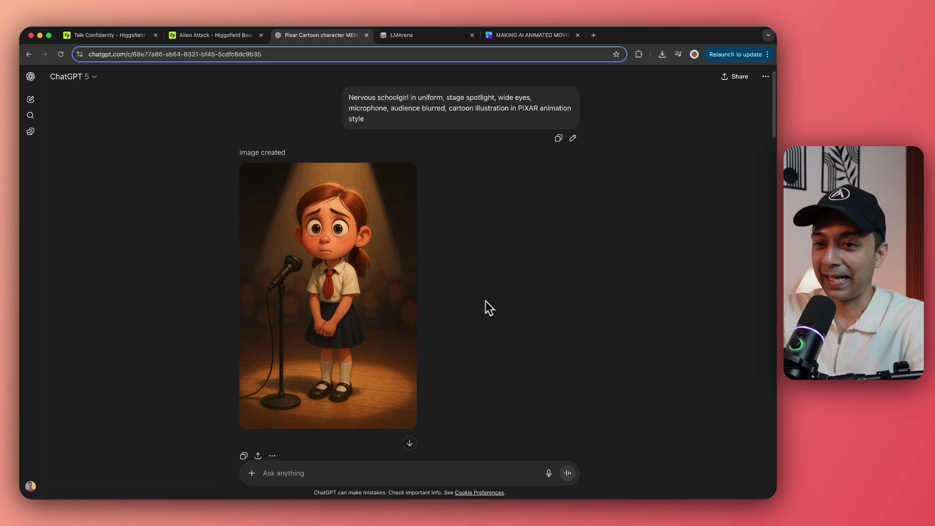
{"action": "scroll", "coordinate": [580, 233], "scroll_direction": "down", "scroll_amount": 10}
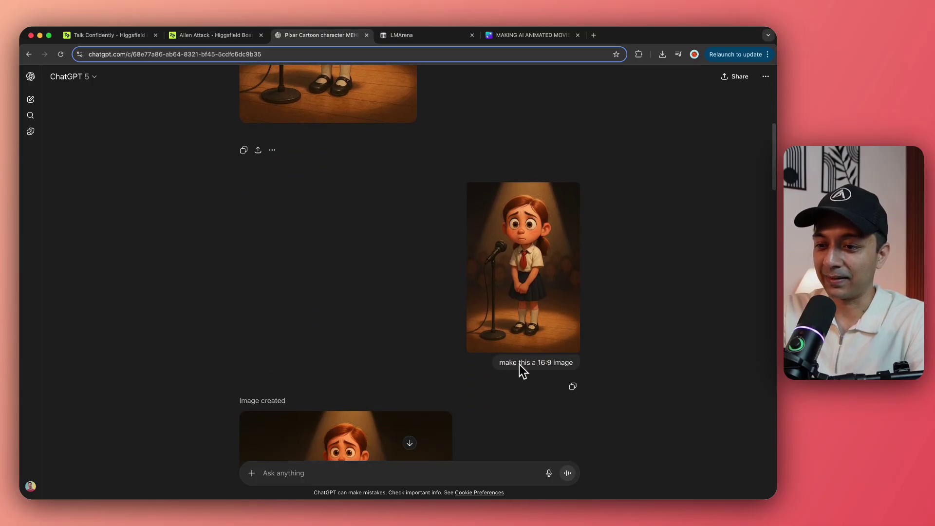
{"action": "scroll", "coordinate": [358, 355], "scroll_direction": "down", "scroll_amount": 5}
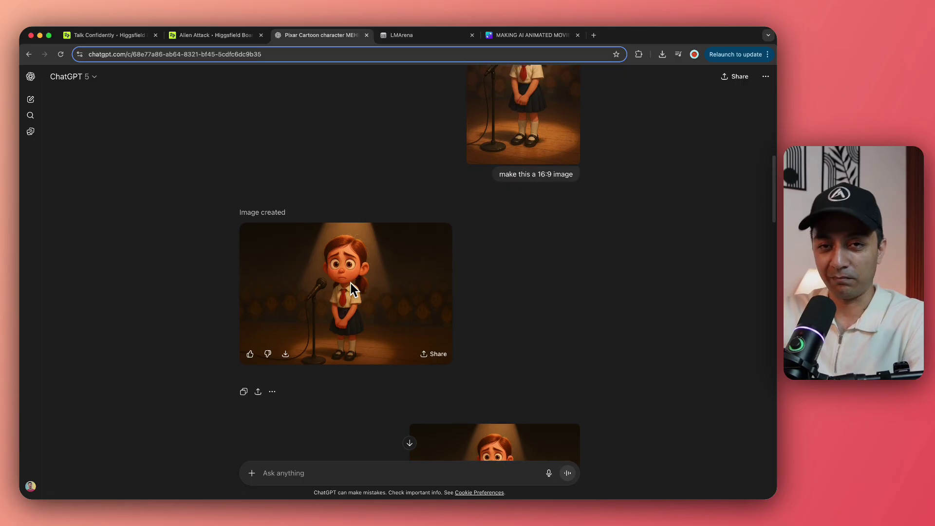
{"action": "scroll", "coordinate": [553, 345], "scroll_direction": "down", "scroll_amount": 2}
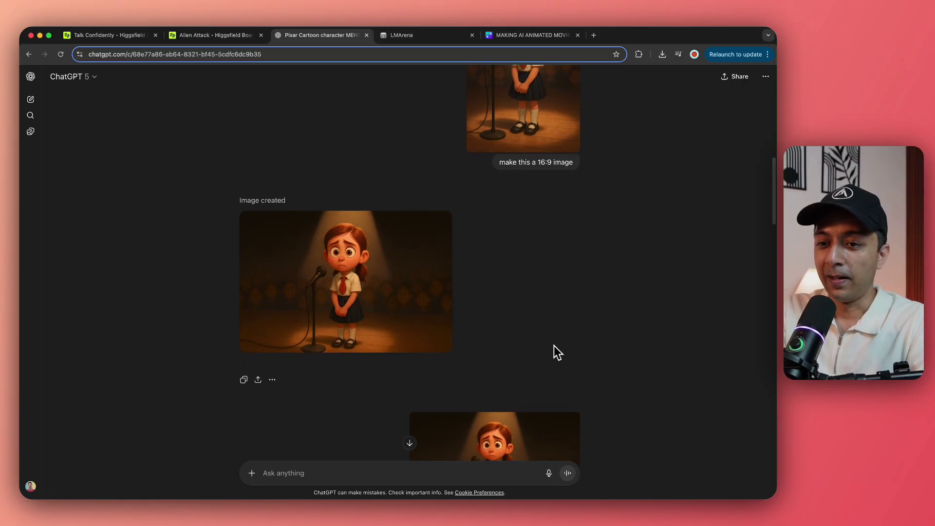
{"action": "scroll", "coordinate": [554, 345], "scroll_direction": "down", "scroll_amount": 5}
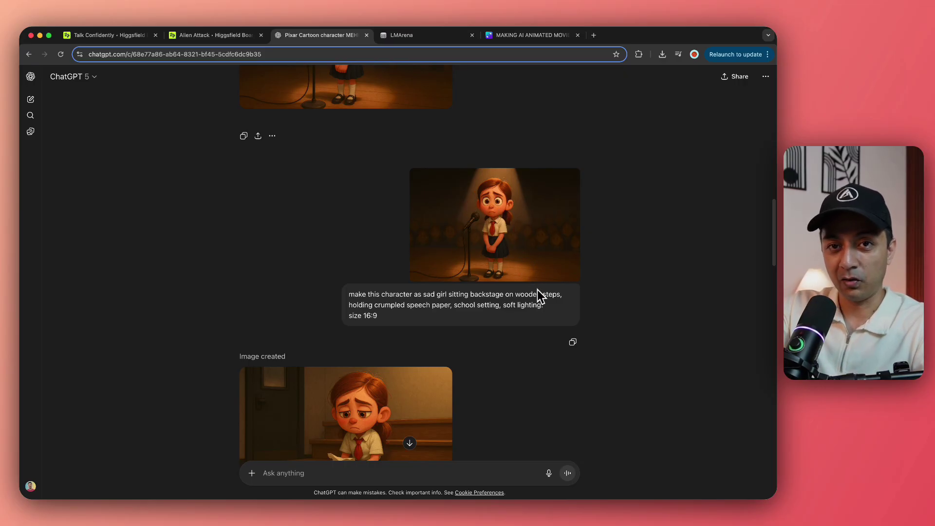
{"action": "scroll", "coordinate": [537, 290], "scroll_direction": "down", "scroll_amount": 5}
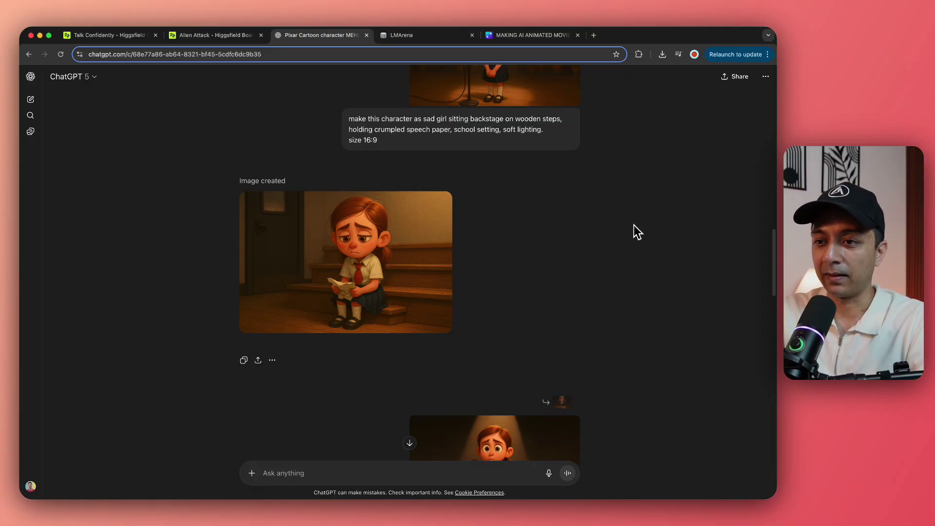
{"action": "mouse_move", "coordinate": [412, 276]}
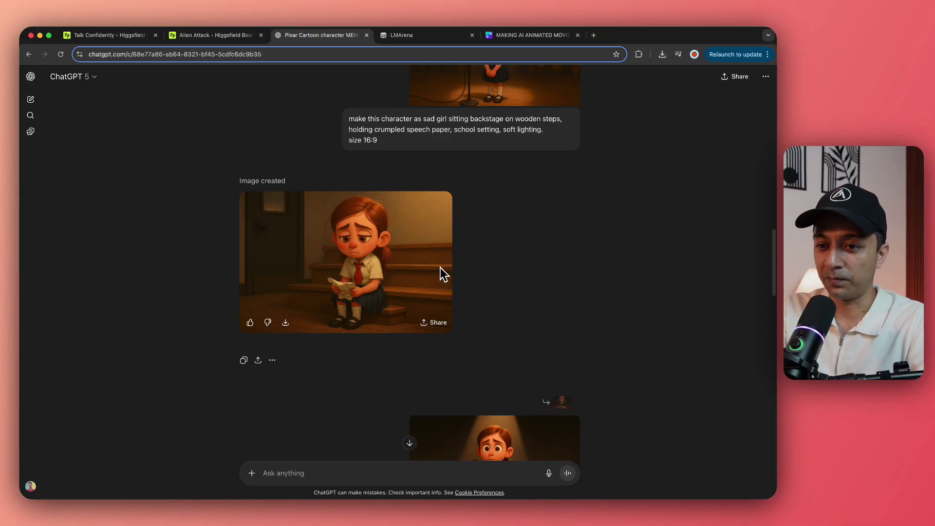
Step: Review the smiling and regenerated stage images of the girl, then move to the LMArena boy-character chat
{"action": "scroll", "coordinate": [614, 277], "scroll_direction": "down", "scroll_amount": 5}
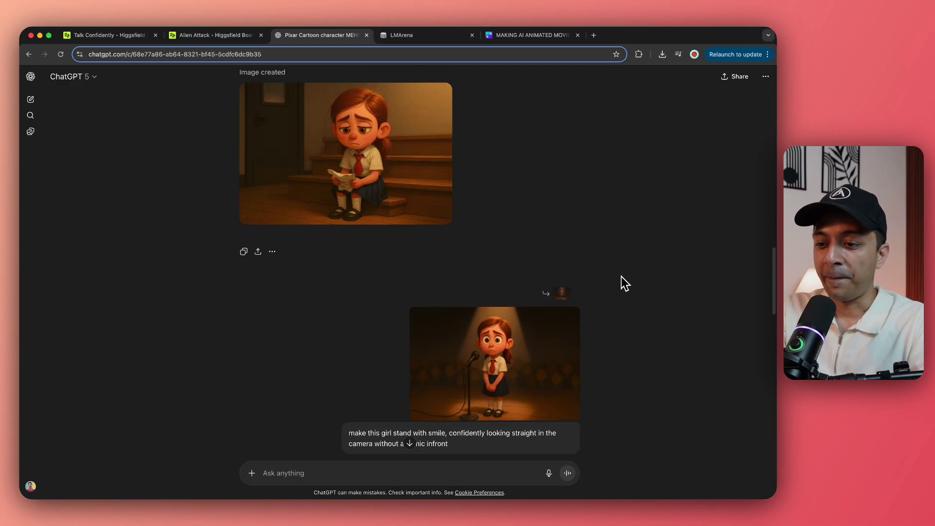
{"action": "scroll", "coordinate": [621, 276], "scroll_direction": "down", "scroll_amount": 3}
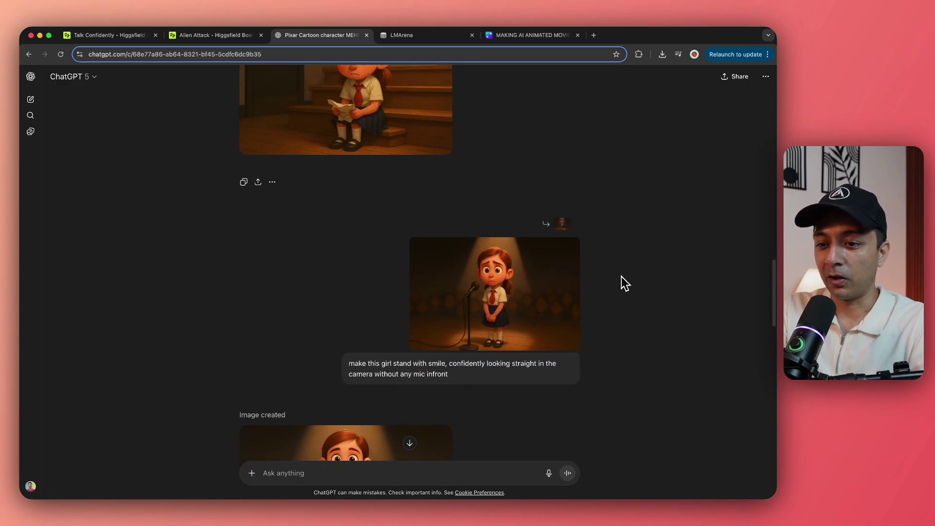
{"action": "scroll", "coordinate": [622, 276], "scroll_direction": "down", "scroll_amount": 3}
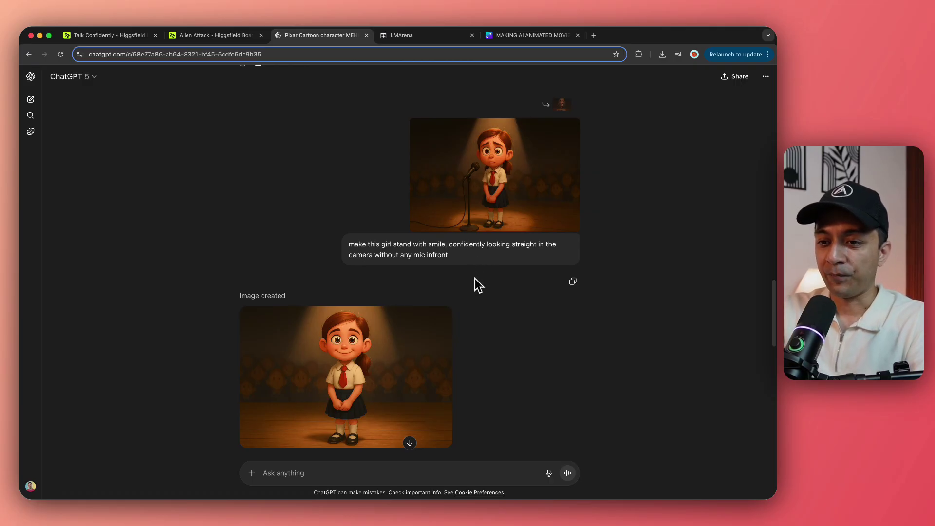
{"action": "scroll", "coordinate": [483, 311], "scroll_direction": "down", "scroll_amount": 2}
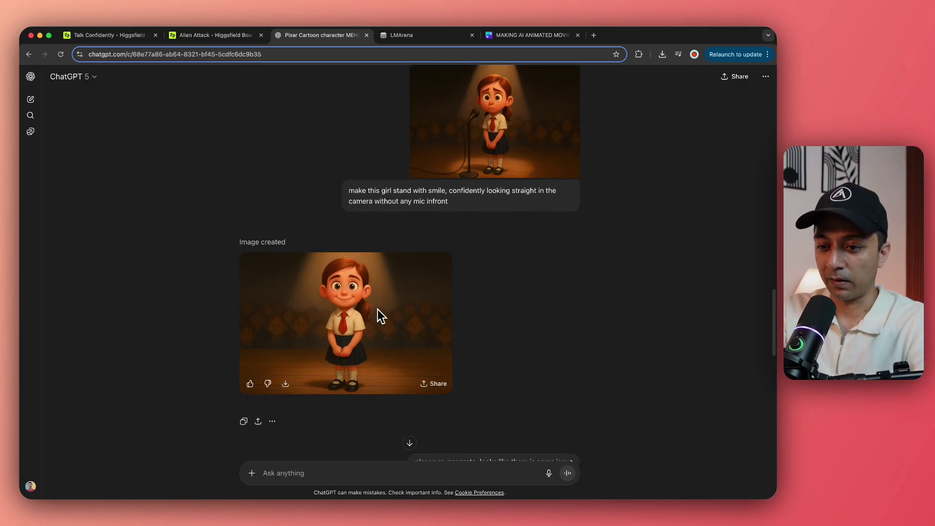
{"action": "scroll", "coordinate": [525, 324], "scroll_direction": "down", "scroll_amount": 6}
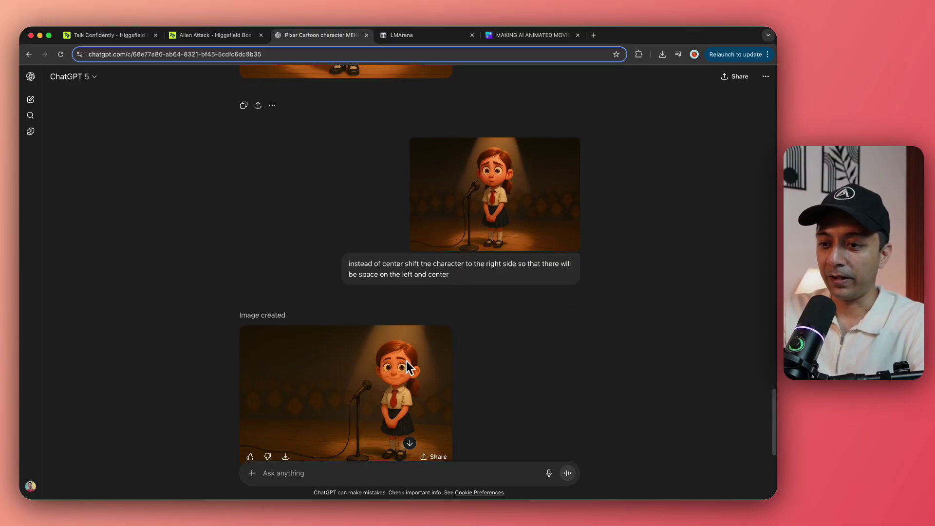
{"action": "scroll", "coordinate": [399, 383], "scroll_direction": "down", "scroll_amount": 1}
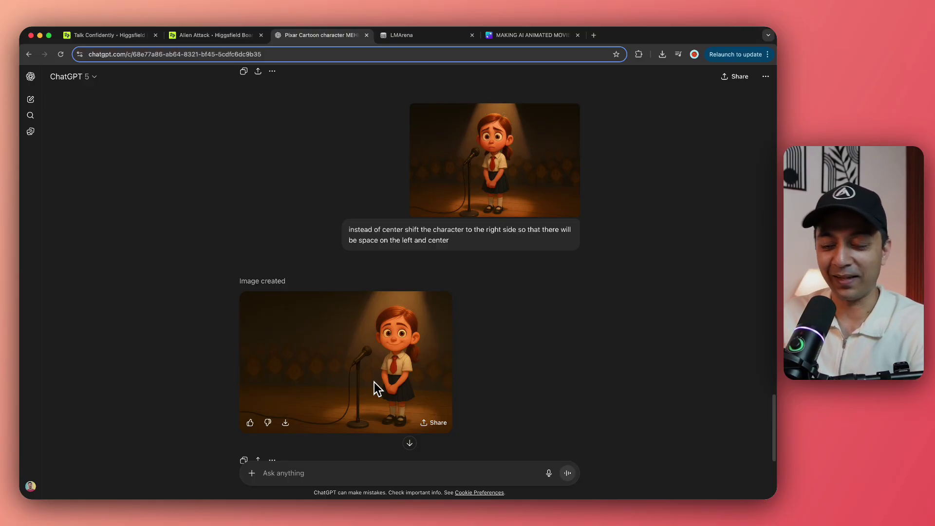
{"action": "scroll", "coordinate": [506, 227], "scroll_direction": "down", "scroll_amount": 10}
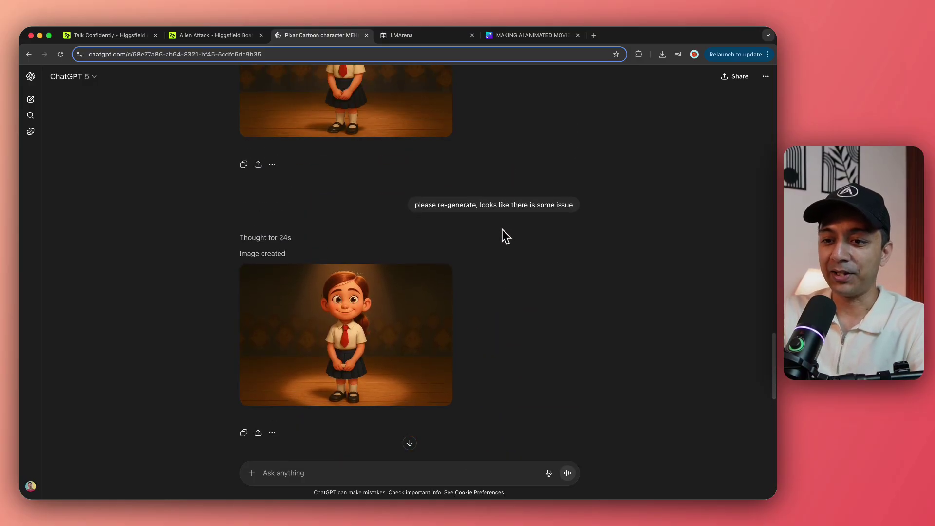
{"action": "scroll", "coordinate": [502, 229], "scroll_direction": "down", "scroll_amount": 1}
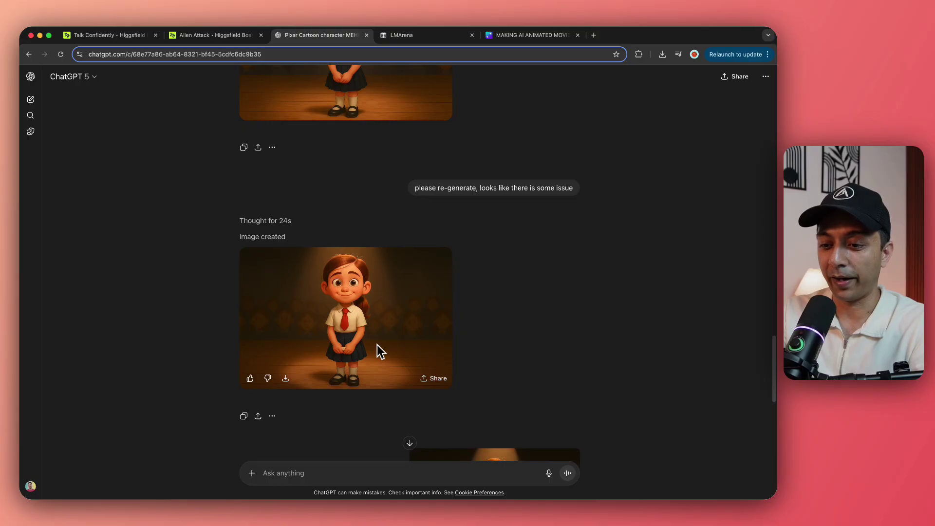
{"action": "scroll", "coordinate": [591, 253], "scroll_direction": "up", "scroll_amount": 5}
{"action": "scroll", "coordinate": [592, 253], "scroll_direction": "down", "scroll_amount": 2}
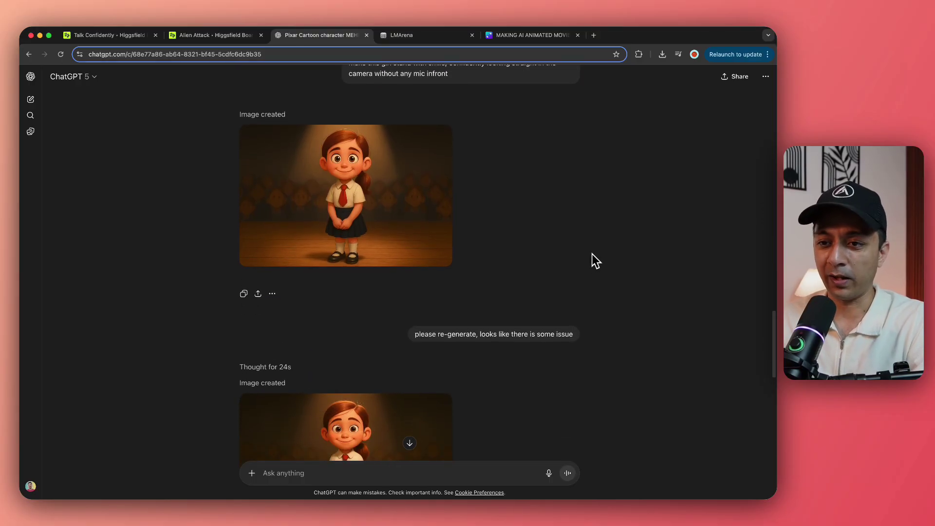
{"action": "scroll", "coordinate": [592, 253], "scroll_direction": "up", "scroll_amount": 1}
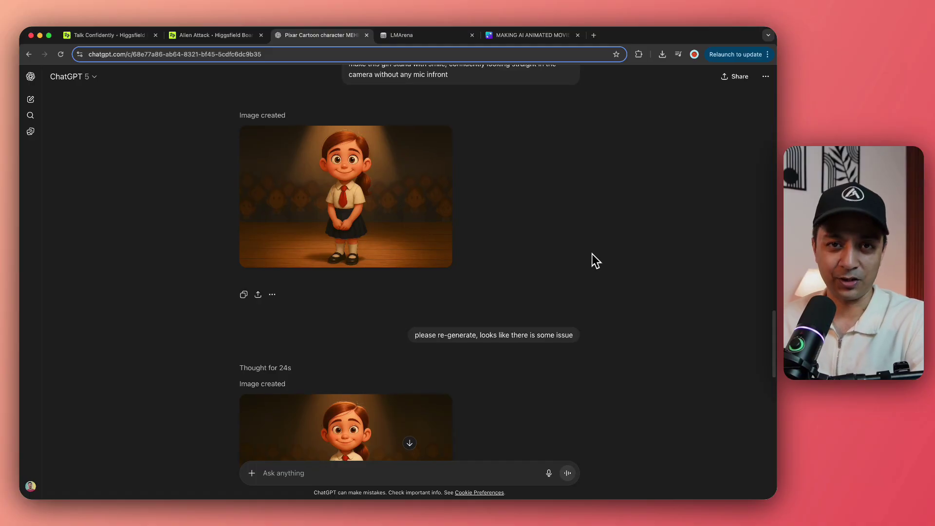
{"action": "key", "text": "ctrl+Tab"}
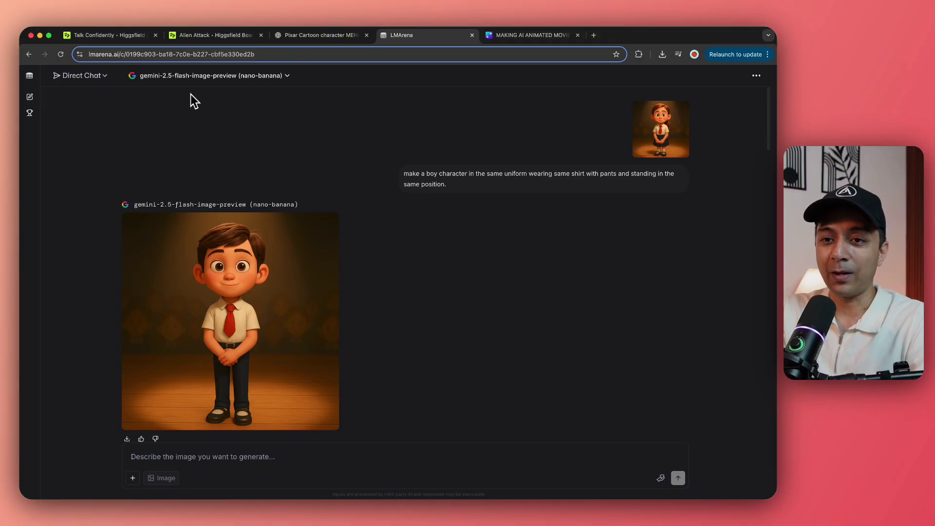
{"action": "left_click", "coordinate": [103, 76]}
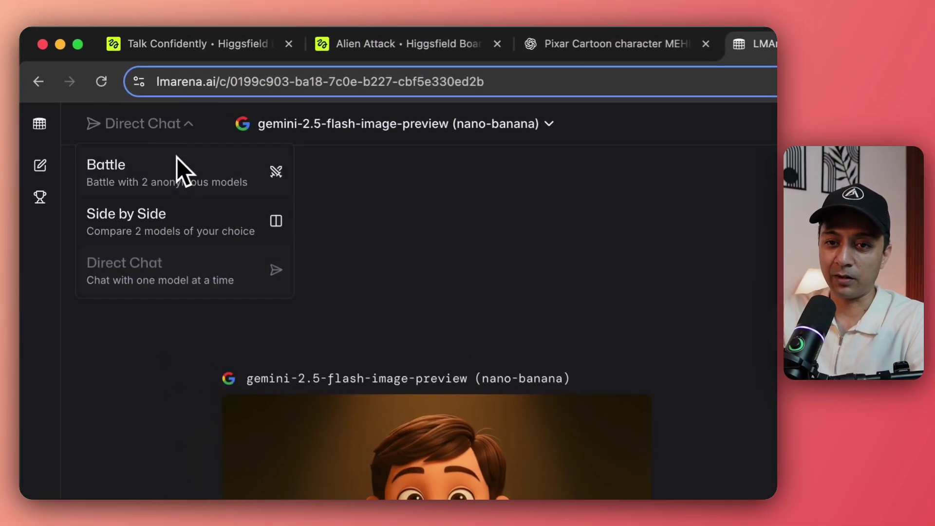
{"action": "left_click", "coordinate": [329, 293]}
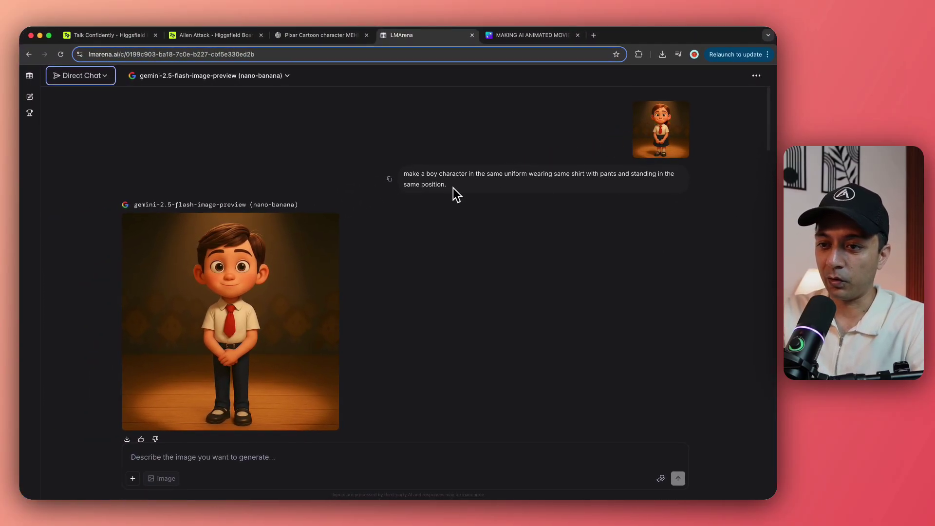
{"action": "scroll", "coordinate": [371, 287], "scroll_direction": "down", "scroll_amount": 2}
{"action": "scroll", "coordinate": [479, 250], "scroll_direction": "up", "scroll_amount": 3}
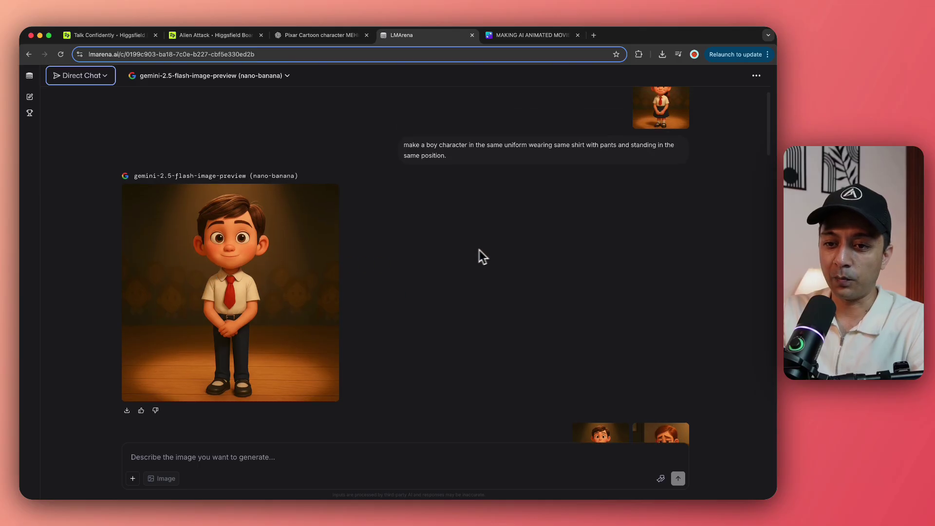
{"action": "scroll", "coordinate": [302, 270], "scroll_direction": "down", "scroll_amount": 6}
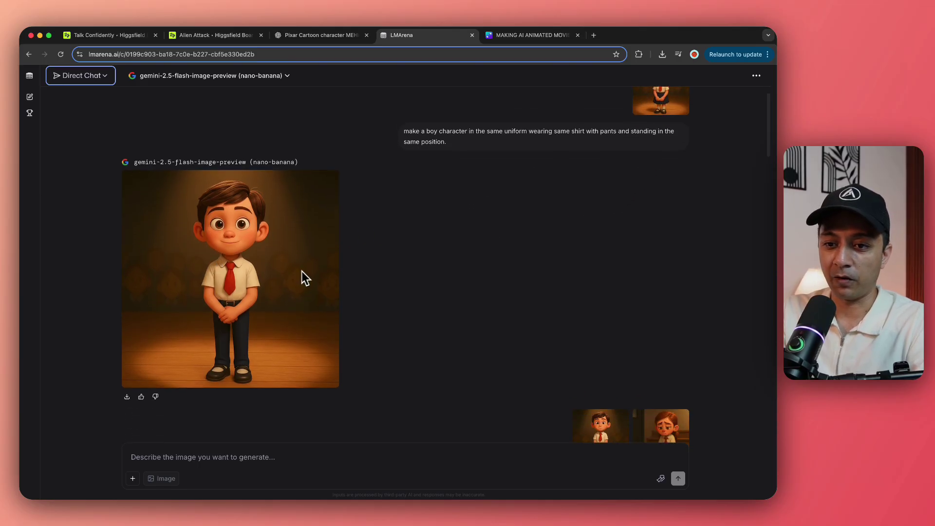
{"action": "scroll", "coordinate": [452, 296], "scroll_direction": "down", "scroll_amount": 9}
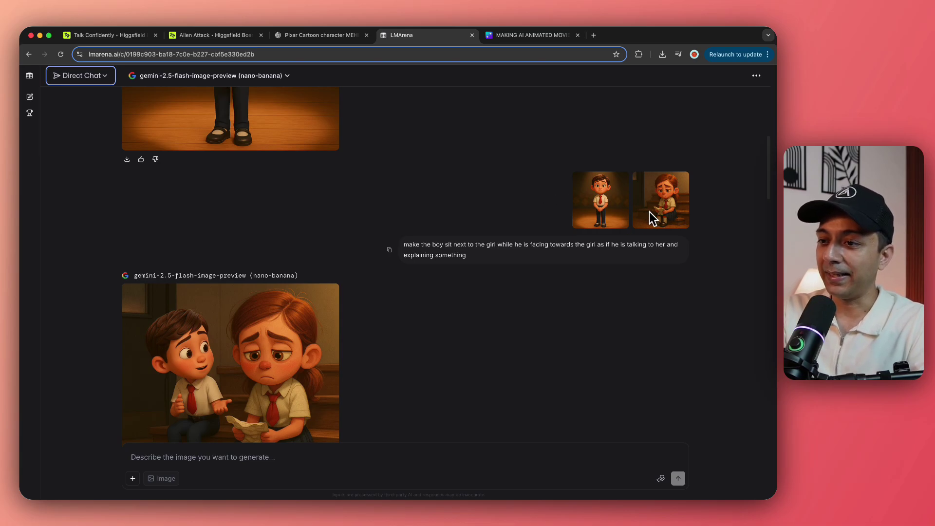
{"action": "scroll", "coordinate": [650, 212], "scroll_direction": "up", "scroll_amount": 10}
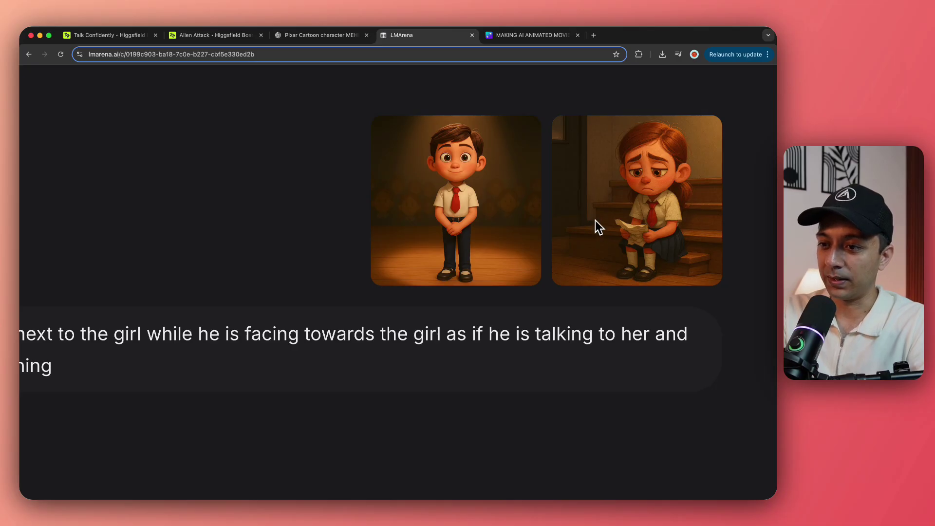
{"action": "scroll", "coordinate": [591, 235], "scroll_direction": "down", "scroll_amount": 10}
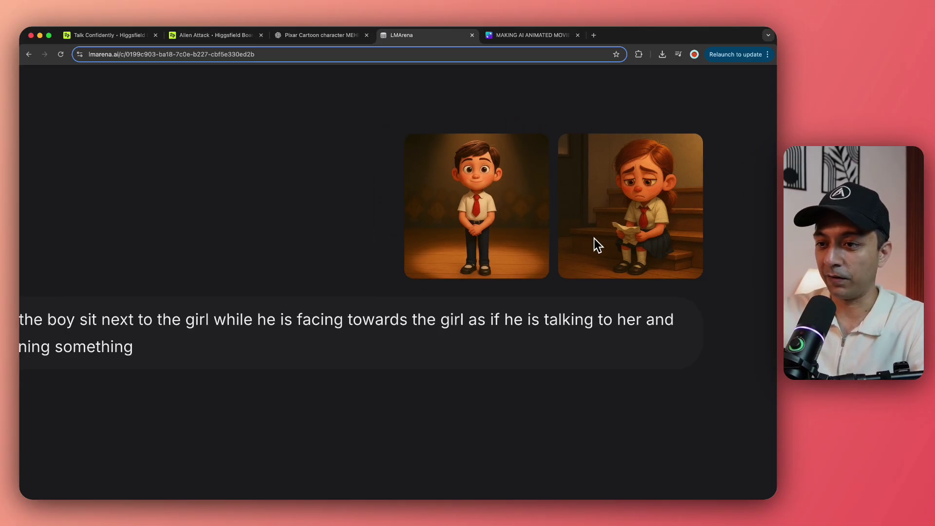
{"action": "scroll", "coordinate": [596, 244], "scroll_direction": "down", "scroll_amount": 10}
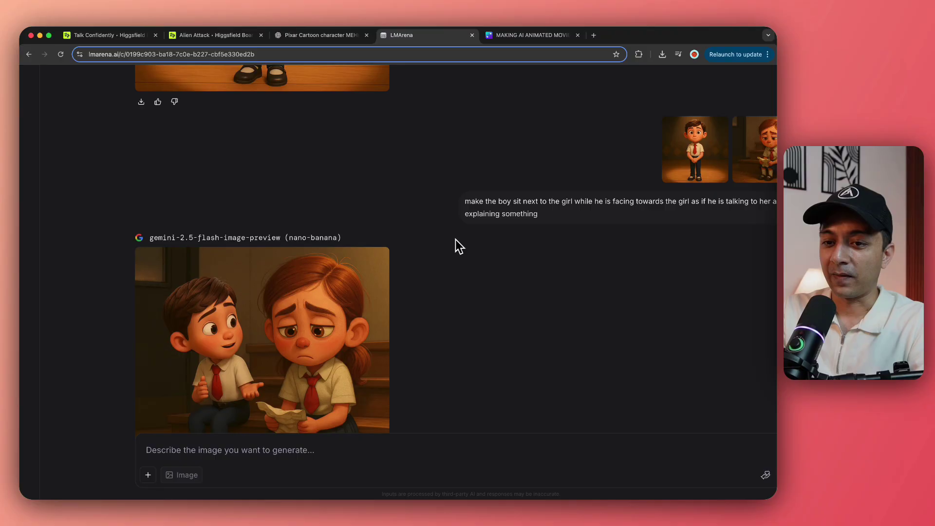
{"action": "scroll", "coordinate": [489, 329], "scroll_direction": "down", "scroll_amount": 2}
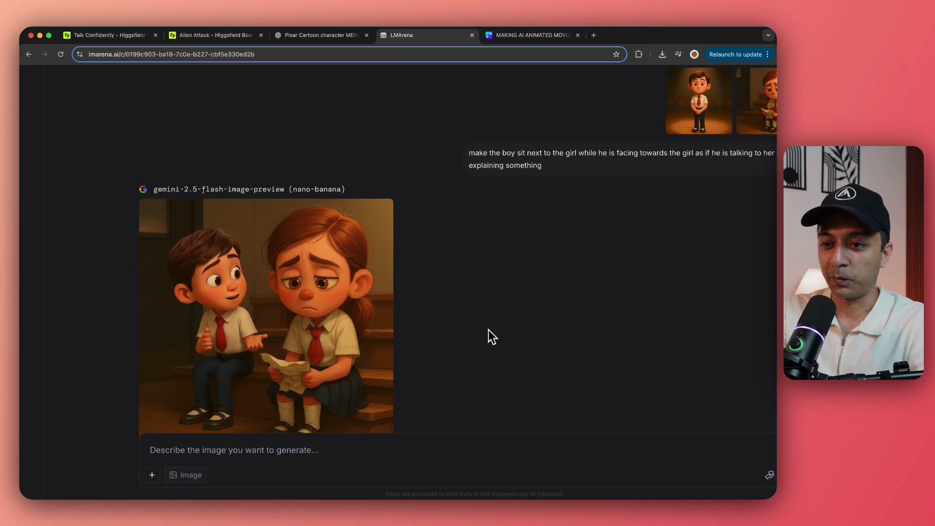
{"action": "scroll", "coordinate": [489, 329], "scroll_direction": "down", "scroll_amount": 5}
{"action": "scroll", "coordinate": [489, 329], "scroll_direction": "right", "scroll_amount": 5}
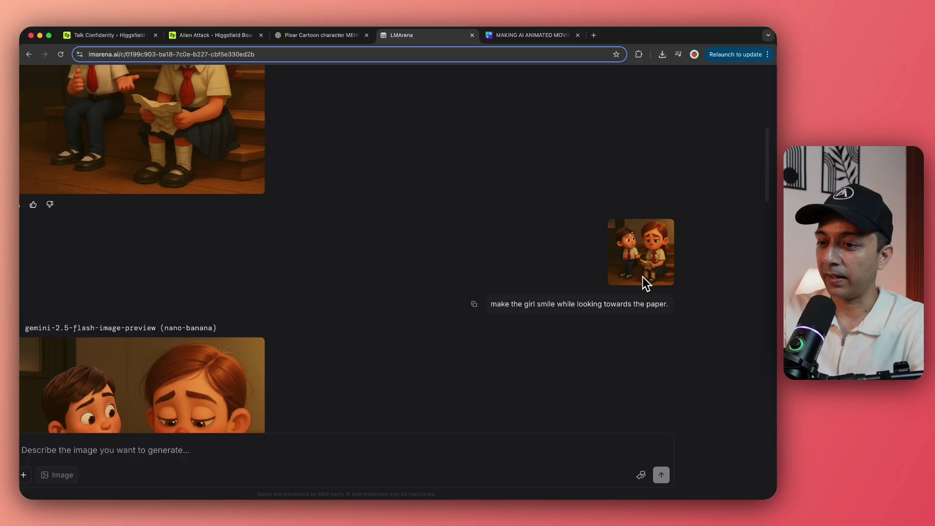
{"action": "scroll", "coordinate": [534, 339], "scroll_direction": "down", "scroll_amount": 5}
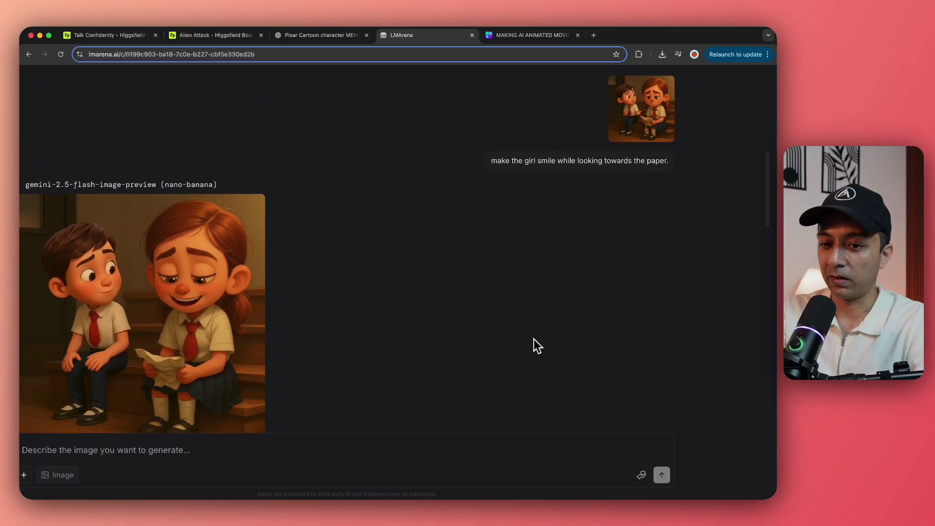
{"action": "scroll", "coordinate": [533, 338], "scroll_direction": "left", "scroll_amount": 3}
{"action": "scroll", "coordinate": [534, 339], "scroll_direction": "down", "scroll_amount": 3}
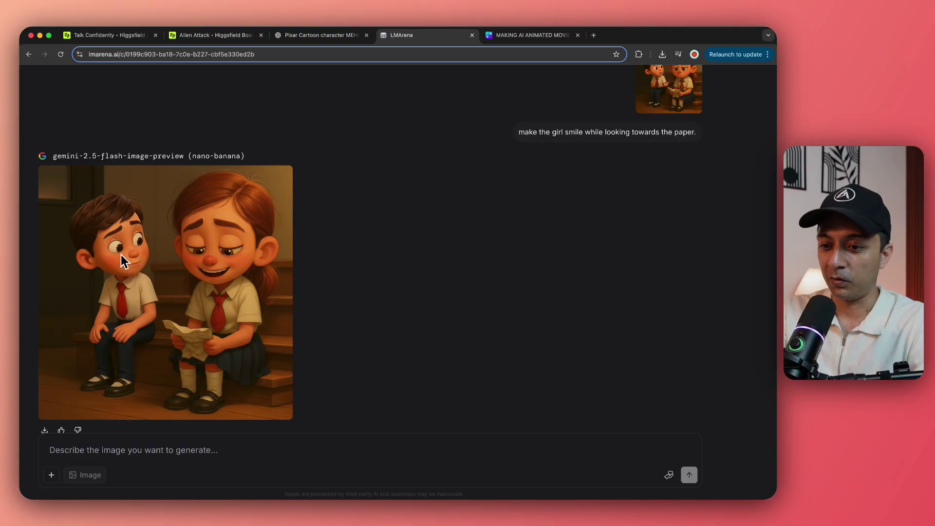
{"action": "scroll", "coordinate": [178, 290], "scroll_direction": "down", "scroll_amount": 2}
{"action": "scroll", "coordinate": [215, 301], "scroll_direction": "down", "scroll_amount": 5}
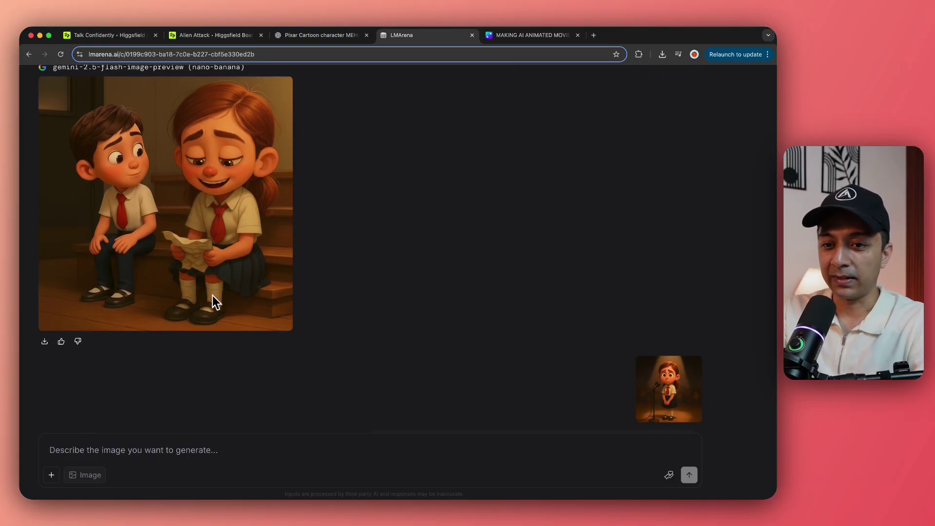
{"action": "scroll", "coordinate": [213, 295], "scroll_direction": "down", "scroll_amount": 2}
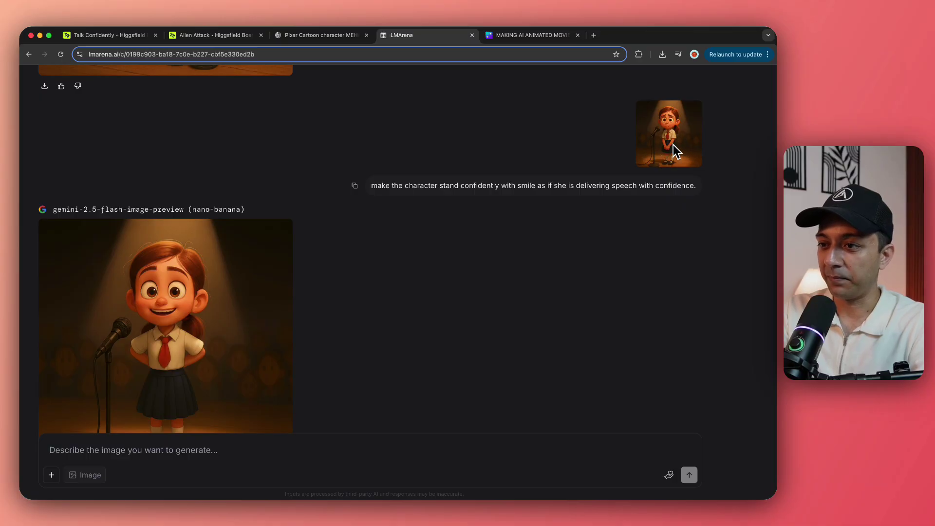
{"action": "scroll", "coordinate": [488, 280], "scroll_direction": "down", "scroll_amount": 3}
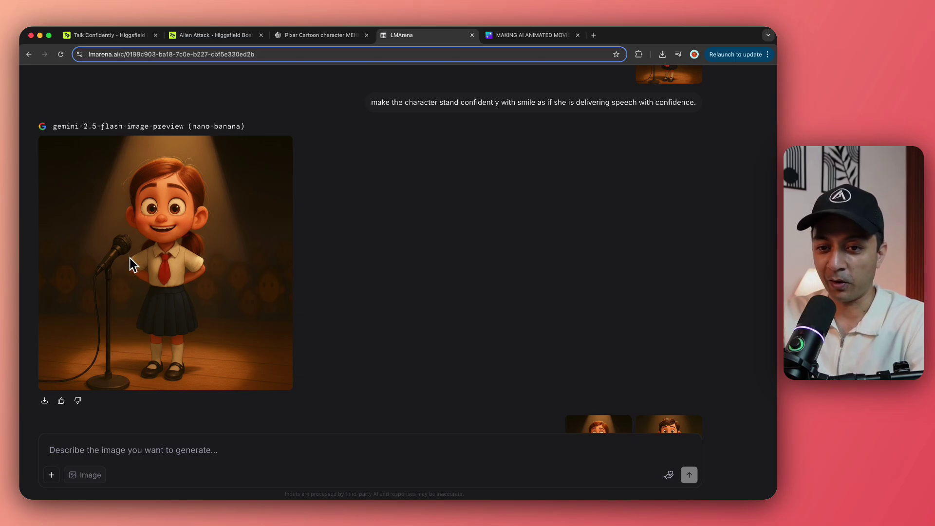
{"action": "scroll", "coordinate": [393, 278], "scroll_direction": "down", "scroll_amount": 5}
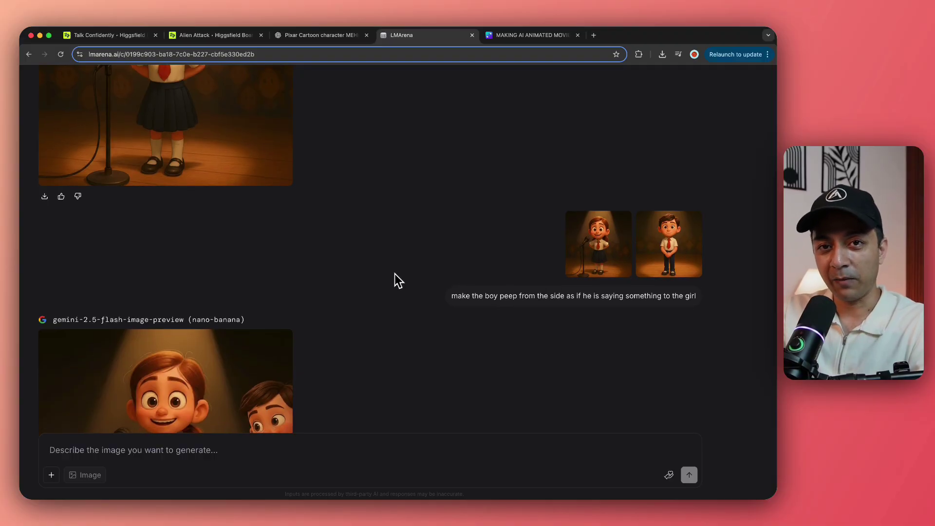
Step: Check the high-five image of the two kids in LMArena, then return to the Canva design
{"action": "scroll", "coordinate": [395, 273], "scroll_direction": "up", "scroll_amount": 2}
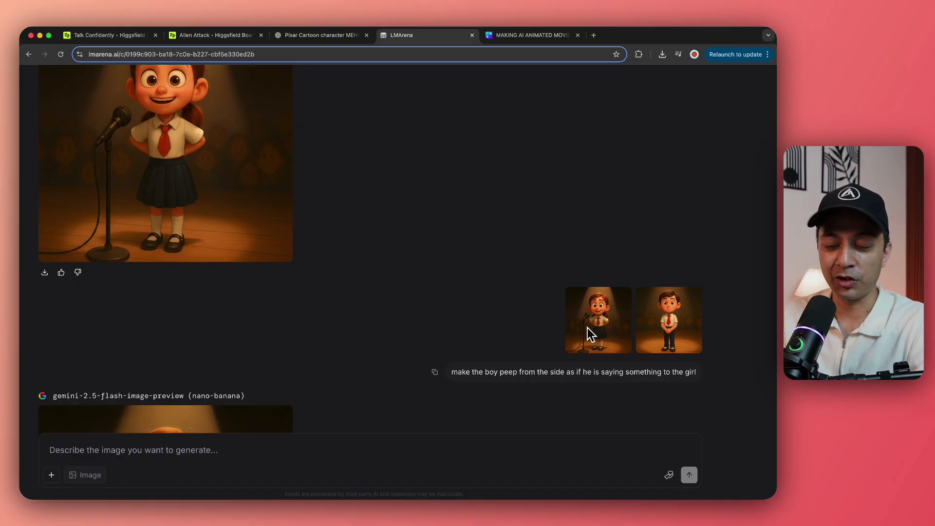
{"action": "scroll", "coordinate": [588, 328], "scroll_direction": "down", "scroll_amount": 5}
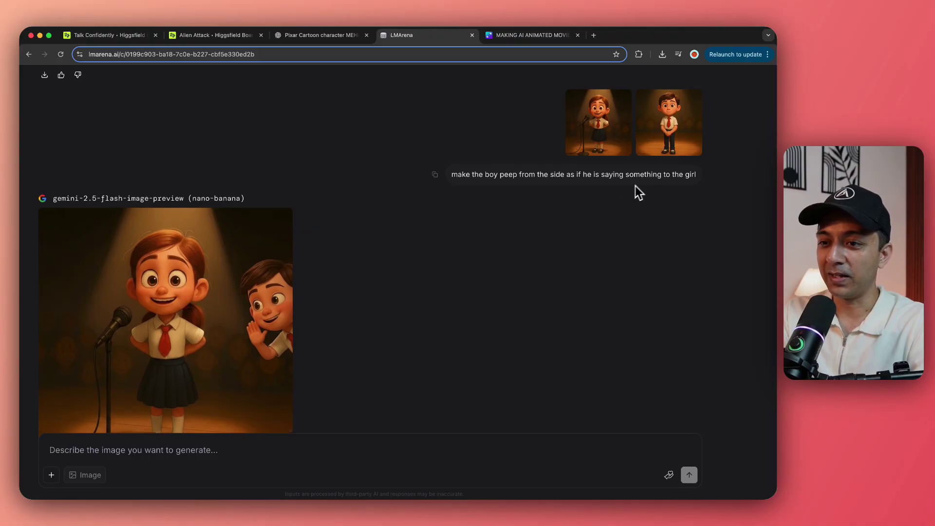
{"action": "scroll", "coordinate": [160, 312], "scroll_direction": "left", "scroll_amount": 2}
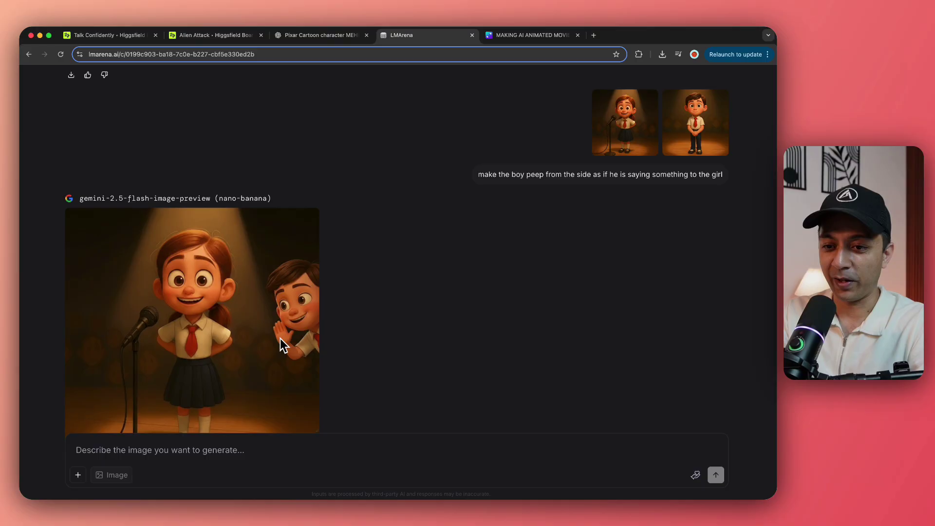
{"action": "scroll", "coordinate": [279, 338], "scroll_direction": "down", "scroll_amount": 6}
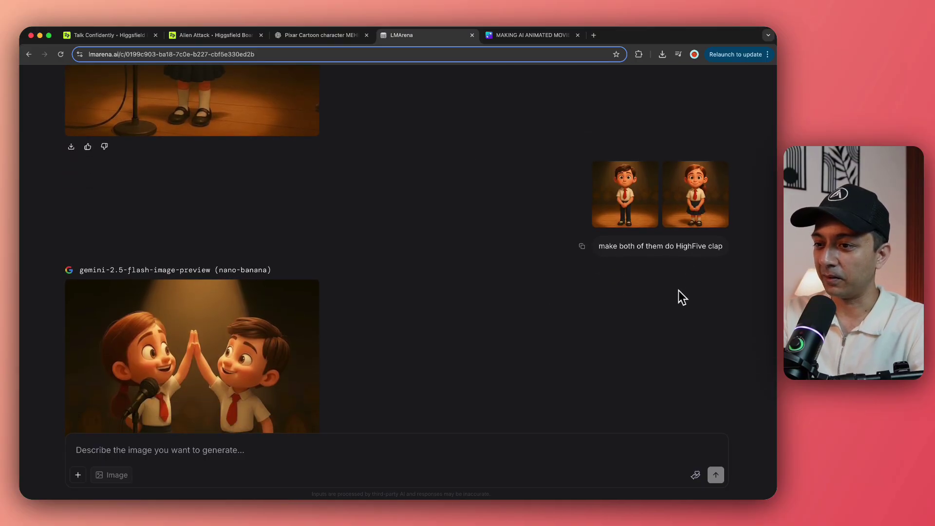
{"action": "scroll", "coordinate": [682, 297], "scroll_direction": "down", "scroll_amount": 1}
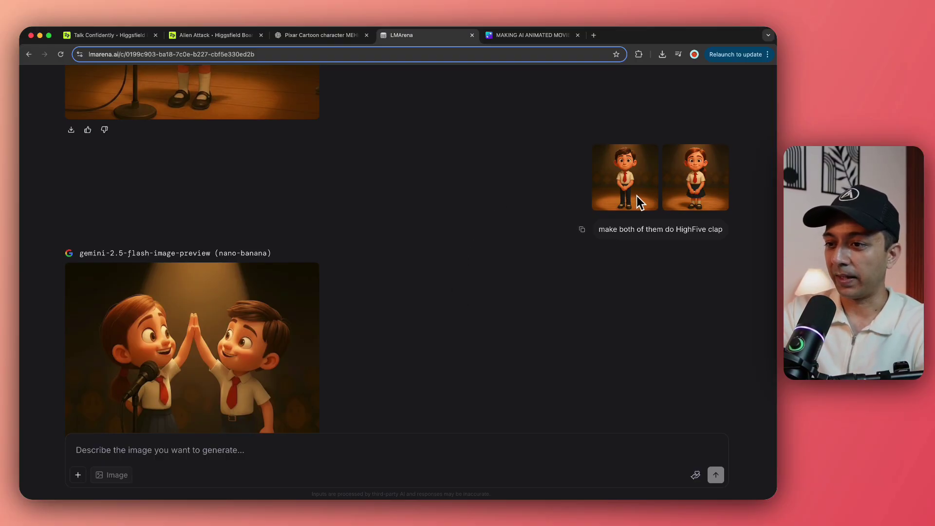
{"action": "scroll", "coordinate": [455, 251], "scroll_direction": "down", "scroll_amount": 5}
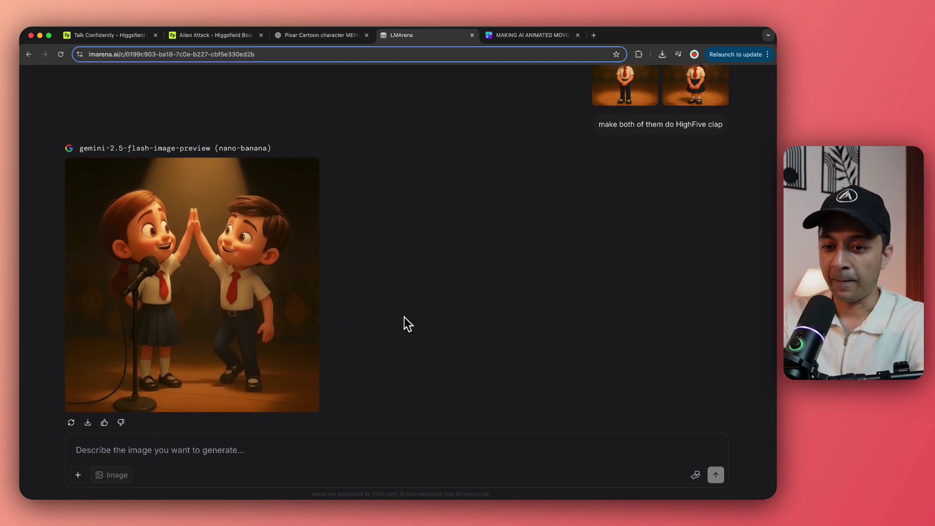
{"action": "scroll", "coordinate": [405, 317], "scroll_direction": "up", "scroll_amount": 4}
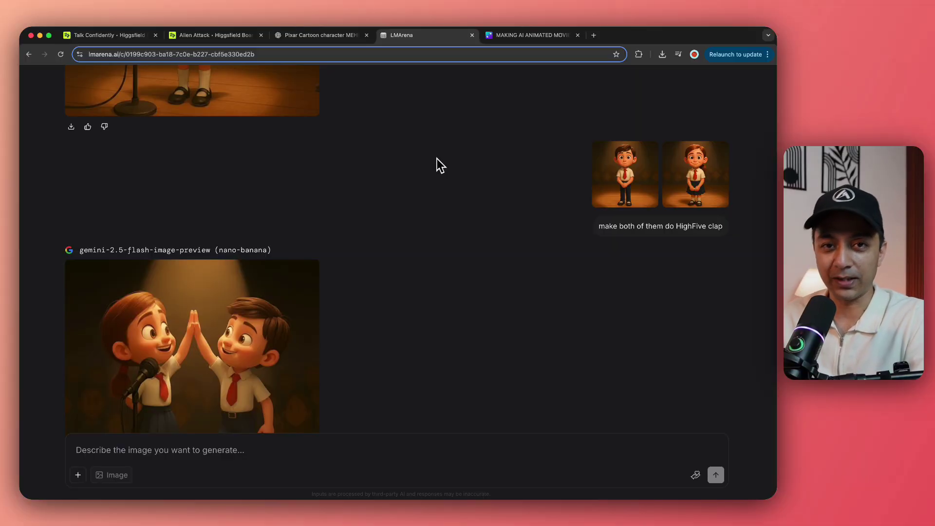
{"action": "key", "text": "ctrl+Tab"}
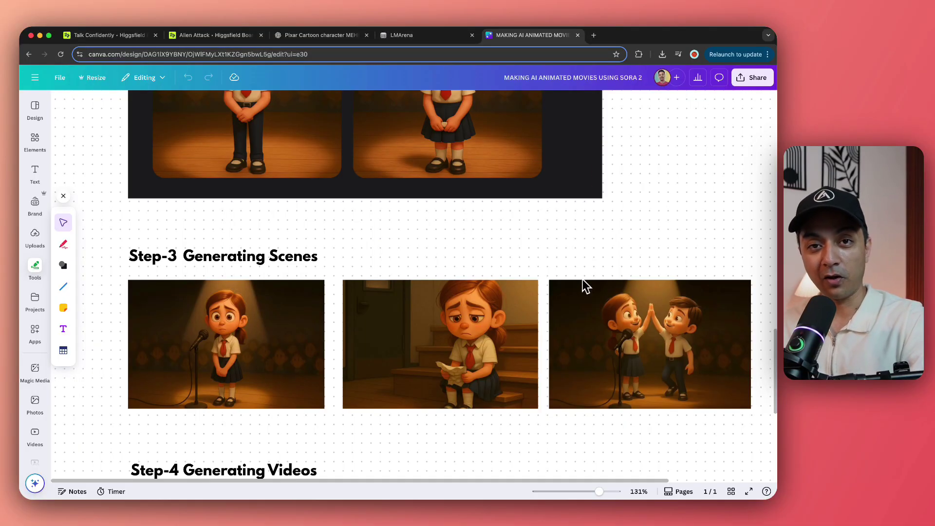
Step: Scroll Canva down to Step-4 Generating Videos with its timed shot prompts, then switch to Talk Confidently
{"action": "scroll", "coordinate": [583, 284], "scroll_direction": "down", "scroll_amount": 5}
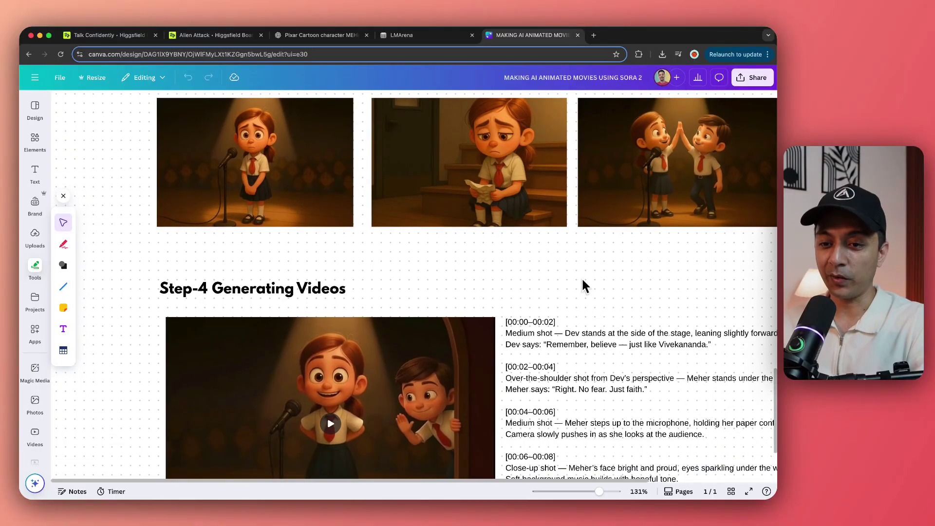
{"action": "scroll", "coordinate": [582, 280], "scroll_direction": "down", "scroll_amount": 2}
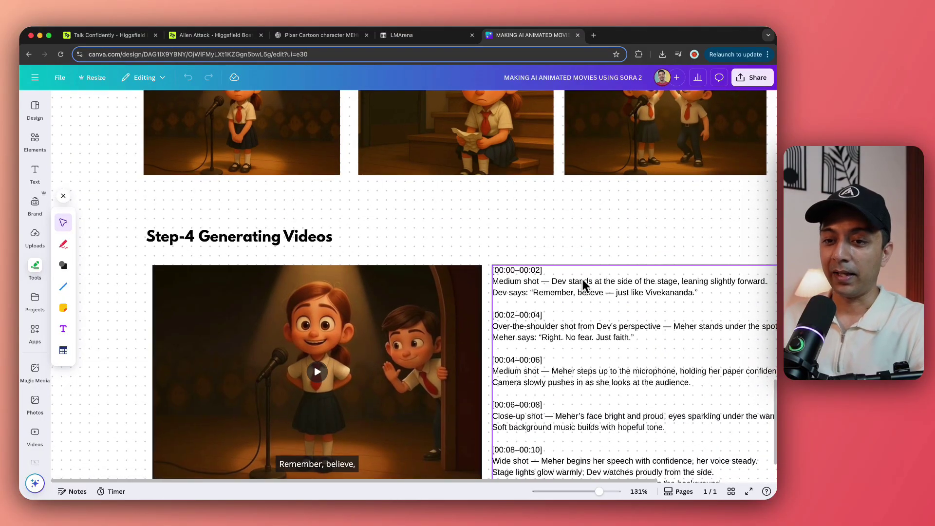
{"action": "scroll", "coordinate": [582, 279], "scroll_direction": "down", "scroll_amount": 1}
{"action": "scroll", "coordinate": [582, 284], "scroll_direction": "down", "scroll_amount": 2}
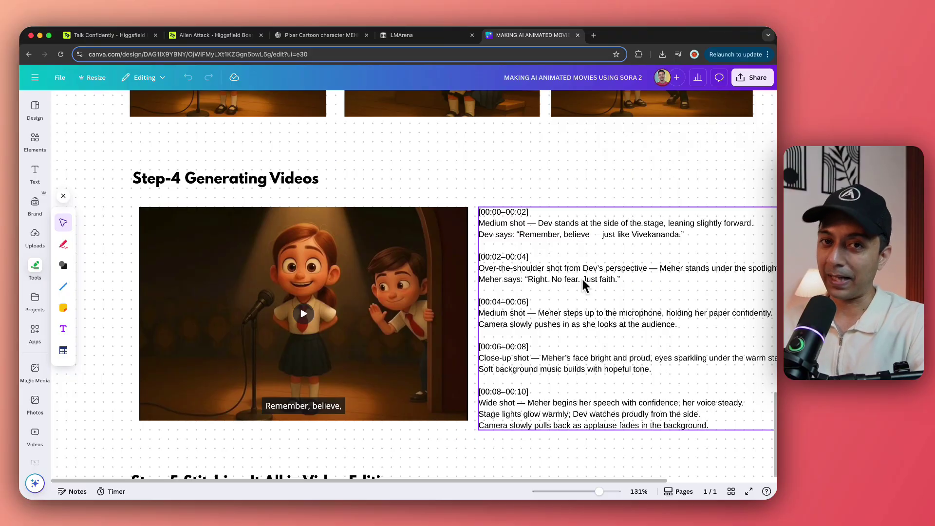
{"action": "key", "text": "super+1"}
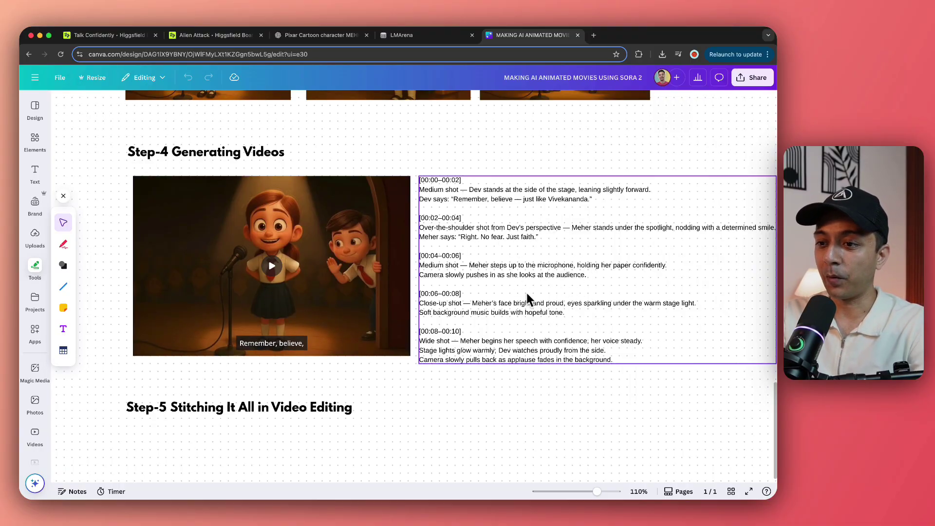
{"action": "scroll", "coordinate": [527, 268], "scroll_direction": "up", "scroll_amount": 3}
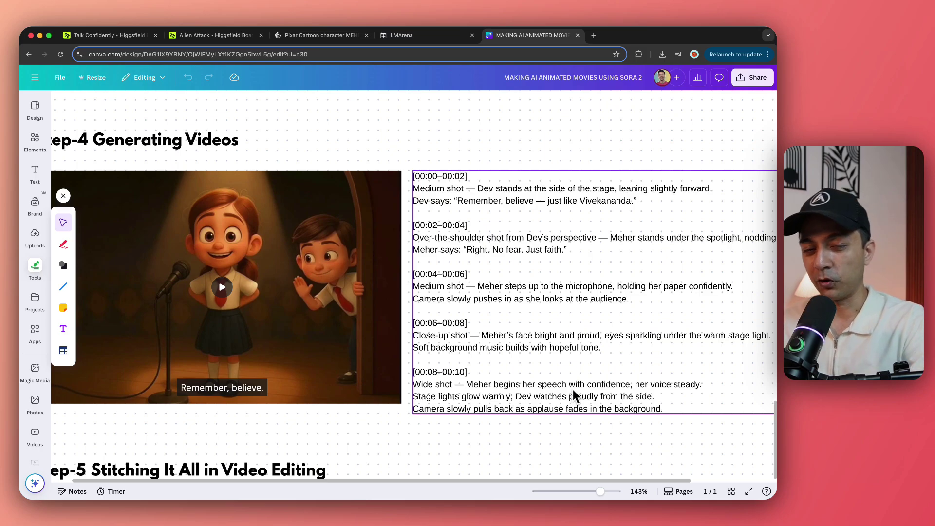
{"action": "scroll", "coordinate": [573, 391], "scroll_direction": "right", "scroll_amount": 3}
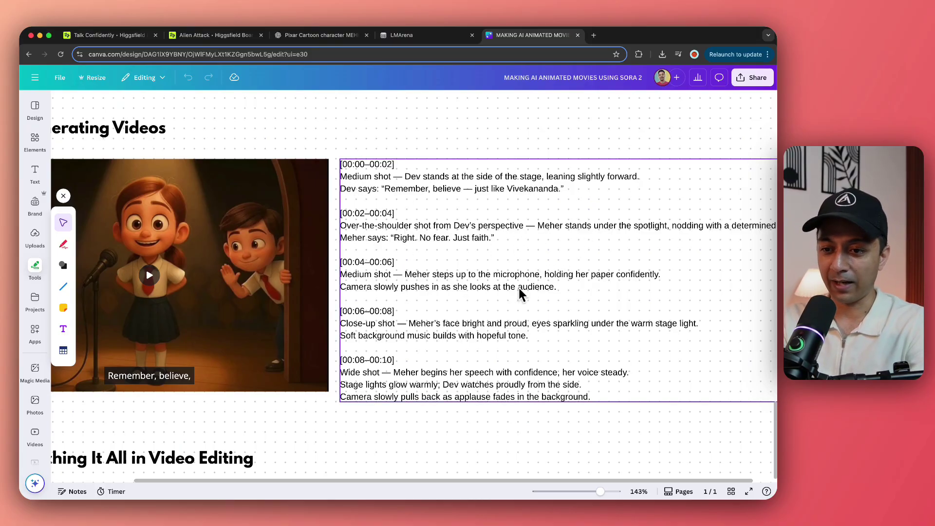
{"action": "scroll", "coordinate": [519, 288], "scroll_direction": "down", "scroll_amount": 1}
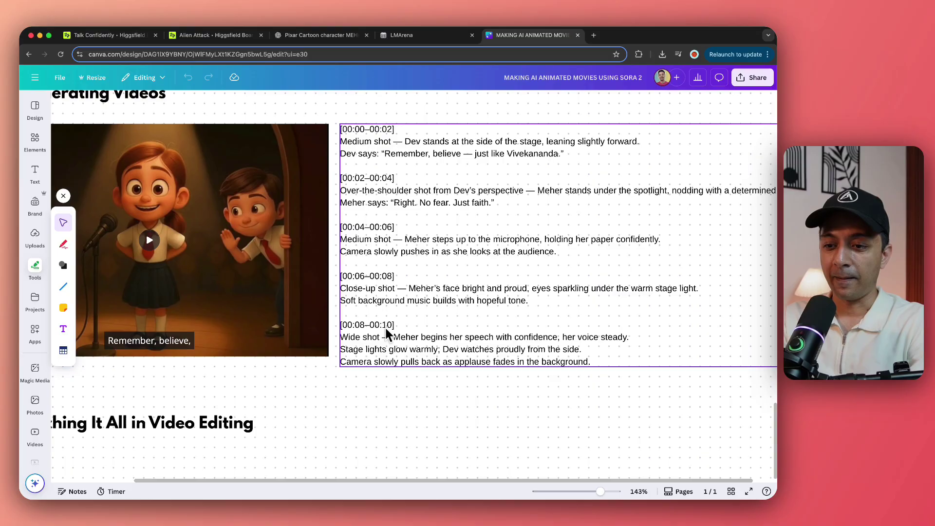
{"action": "scroll", "coordinate": [385, 326], "scroll_direction": "left", "scroll_amount": 3}
{"action": "scroll", "coordinate": [385, 326], "scroll_direction": "up", "scroll_amount": 1}
{"action": "scroll", "coordinate": [453, 246], "scroll_direction": "left", "scroll_amount": 2}
{"action": "scroll", "coordinate": [453, 246], "scroll_direction": "down", "scroll_amount": 1}
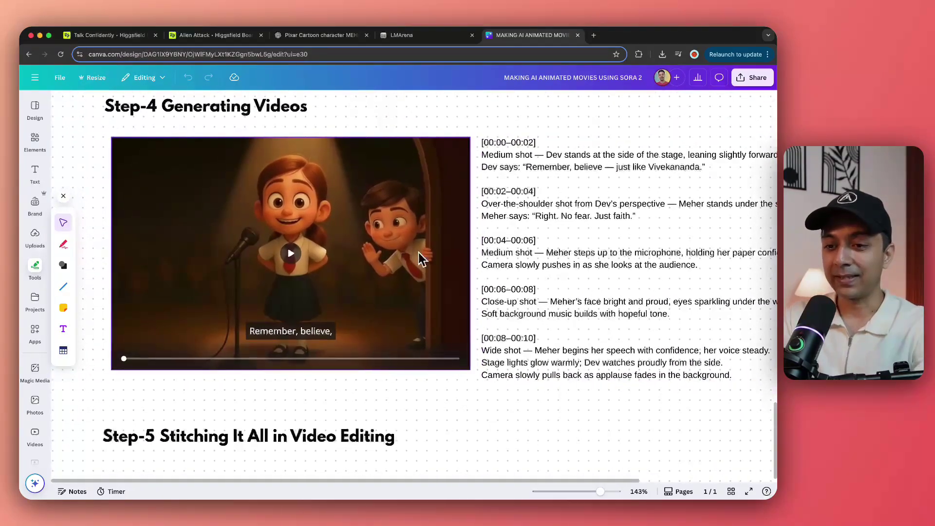
{"action": "scroll", "coordinate": [406, 253], "scroll_direction": "right", "scroll_amount": 2}
{"action": "scroll", "coordinate": [406, 253], "scroll_direction": "down", "scroll_amount": 1}
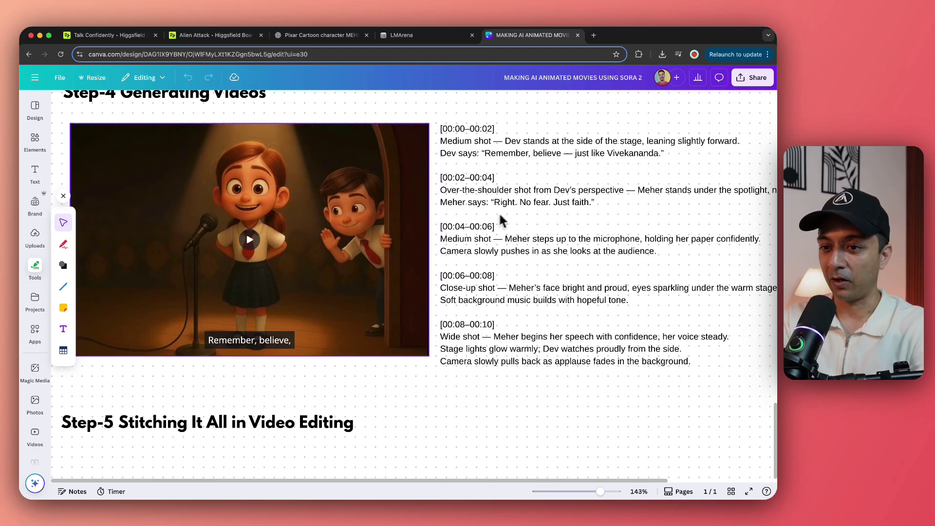
Step: Play and pause the Step-4 stage clip several times, then switch to the Talk Confidently board
{"action": "left_click", "coordinate": [249, 241]}
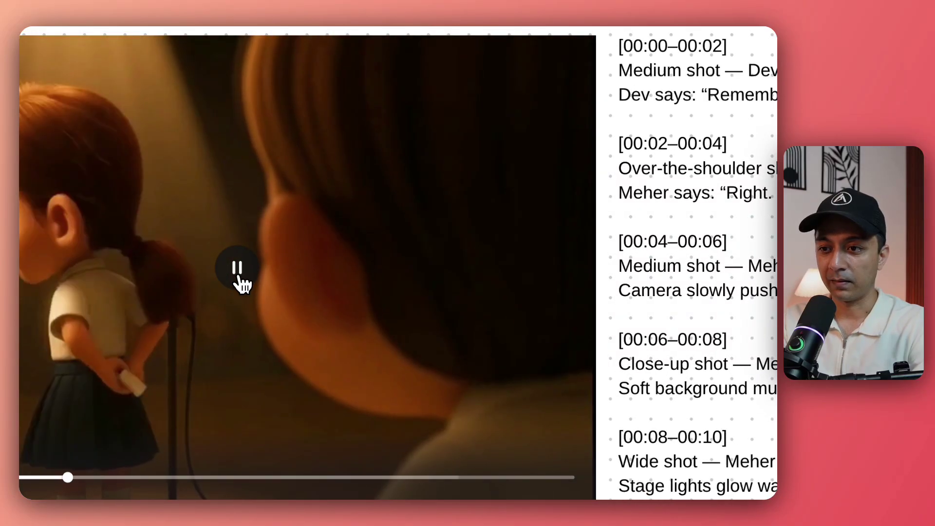
{"action": "left_click", "coordinate": [237, 275]}
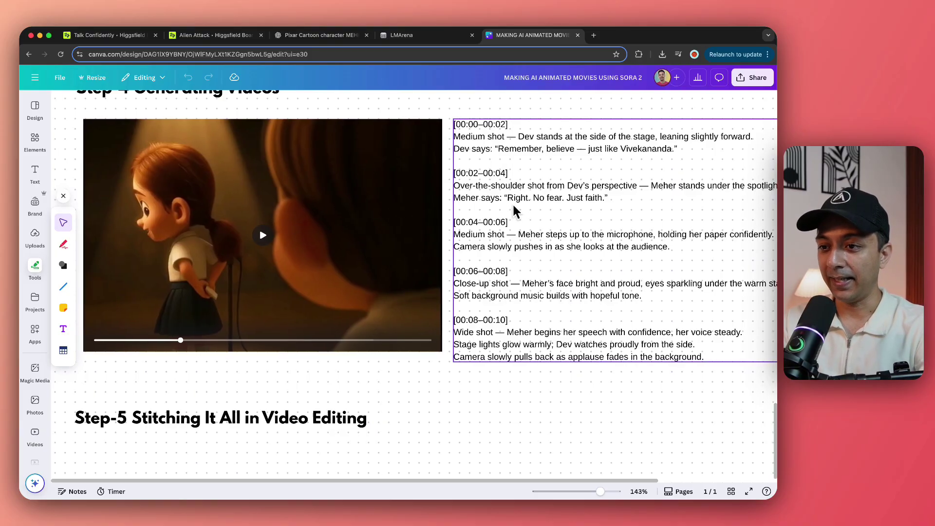
{"action": "scroll", "coordinate": [560, 204], "scroll_direction": "right", "scroll_amount": 2}
{"action": "scroll", "coordinate": [579, 215], "scroll_direction": "right", "scroll_amount": 1}
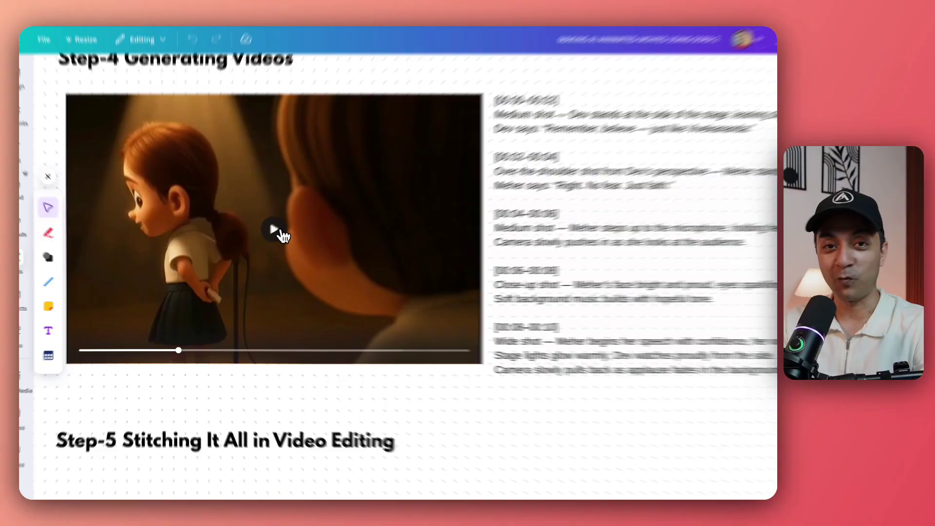
{"action": "left_click", "coordinate": [212, 243]}
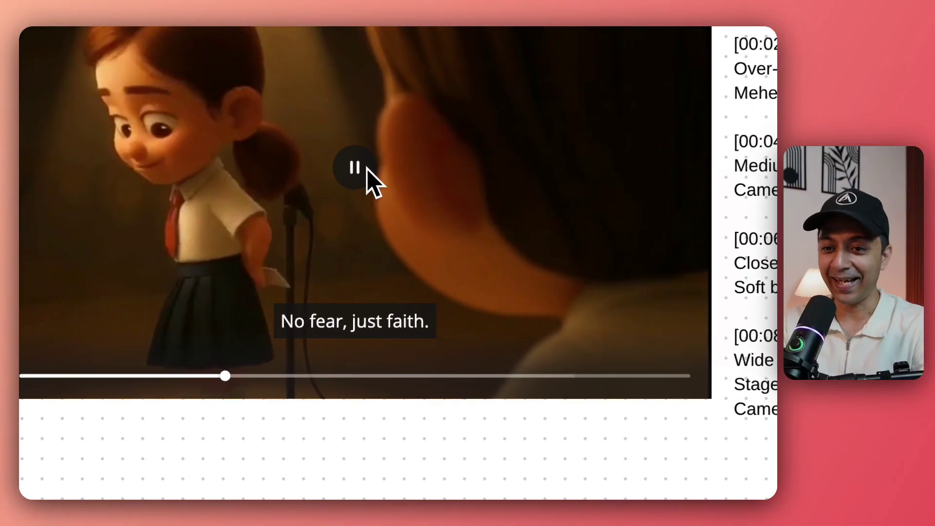
{"action": "left_click", "coordinate": [368, 168]}
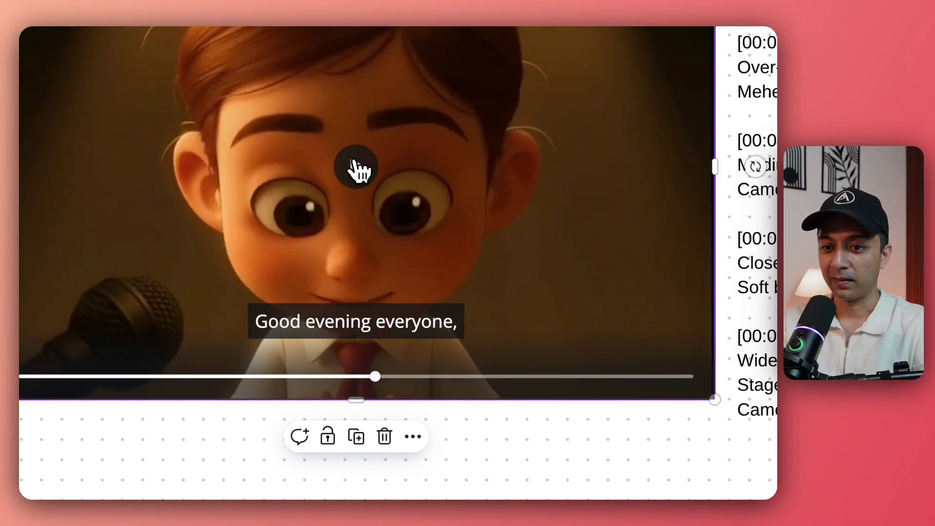
{"action": "left_click", "coordinate": [356, 168]}
{"action": "left_click", "coordinate": [233, 375]}
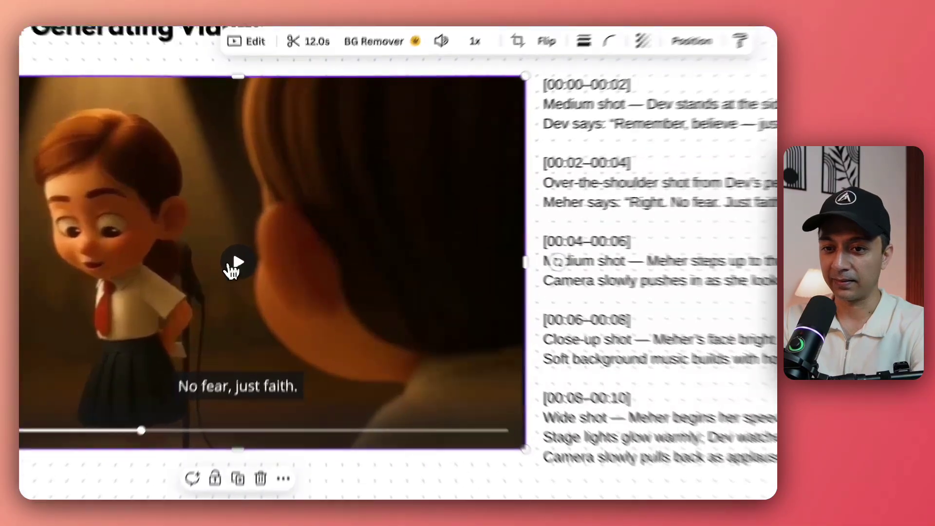
{"action": "left_click", "coordinate": [258, 240]}
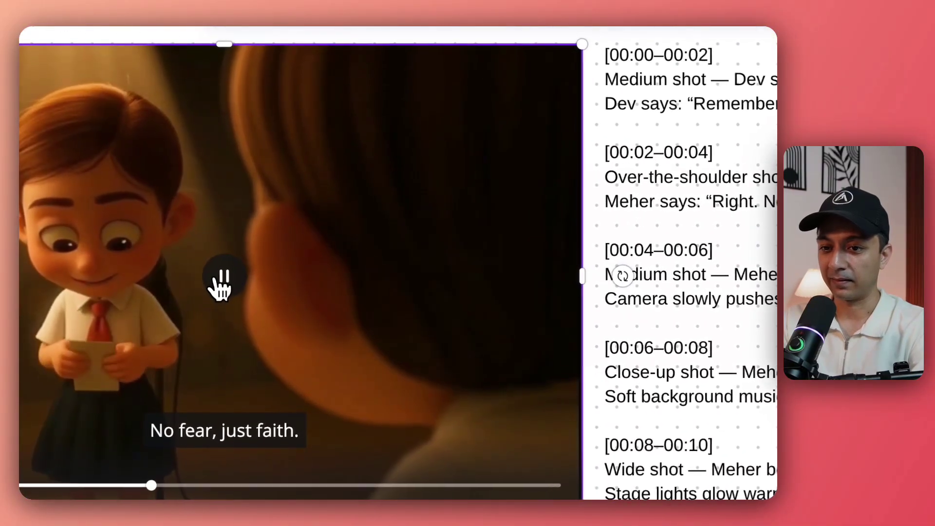
{"action": "left_click", "coordinate": [219, 286]}
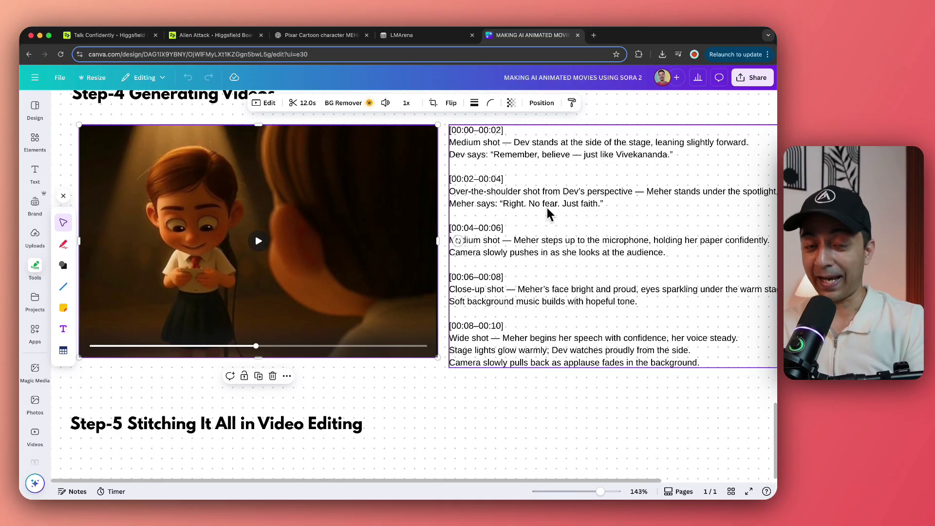
{"action": "scroll", "coordinate": [483, 250], "scroll_direction": "down", "scroll_amount": 2}
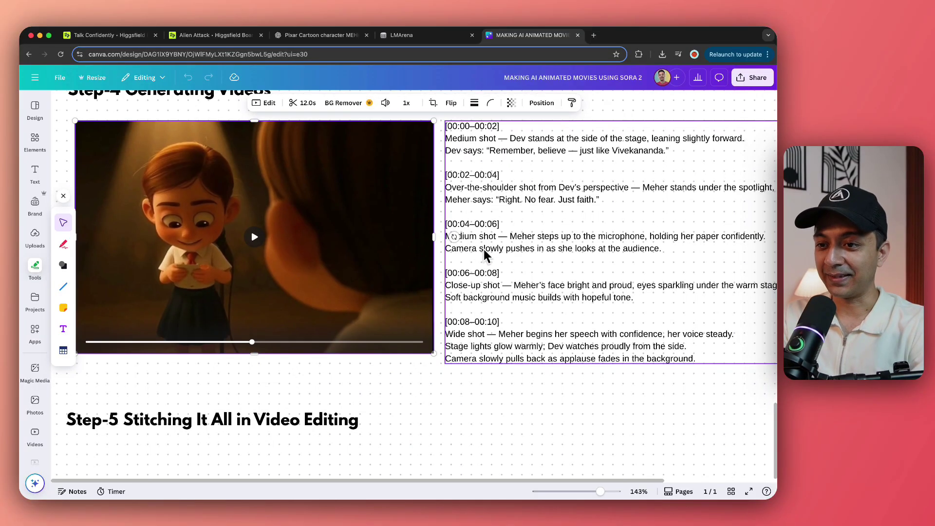
{"action": "scroll", "coordinate": [484, 248], "scroll_direction": "right", "scroll_amount": 1}
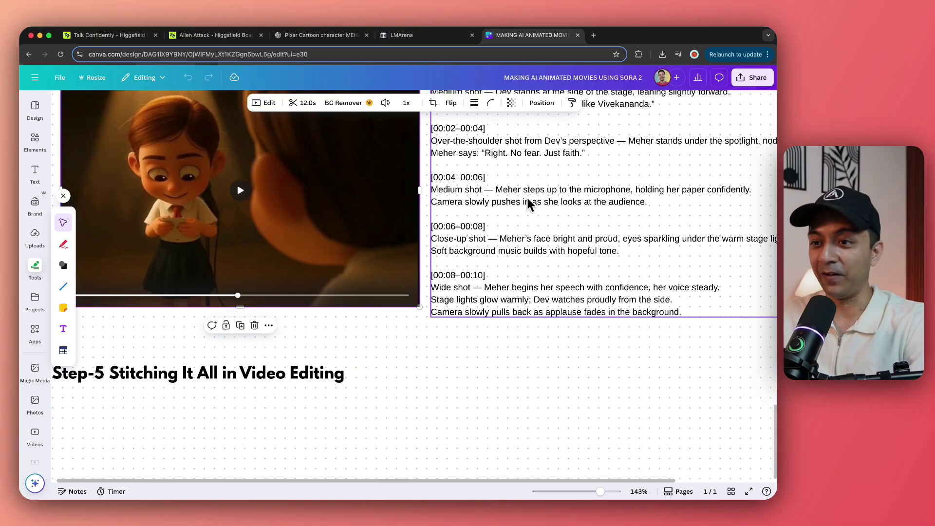
{"action": "key", "text": "super+1"}
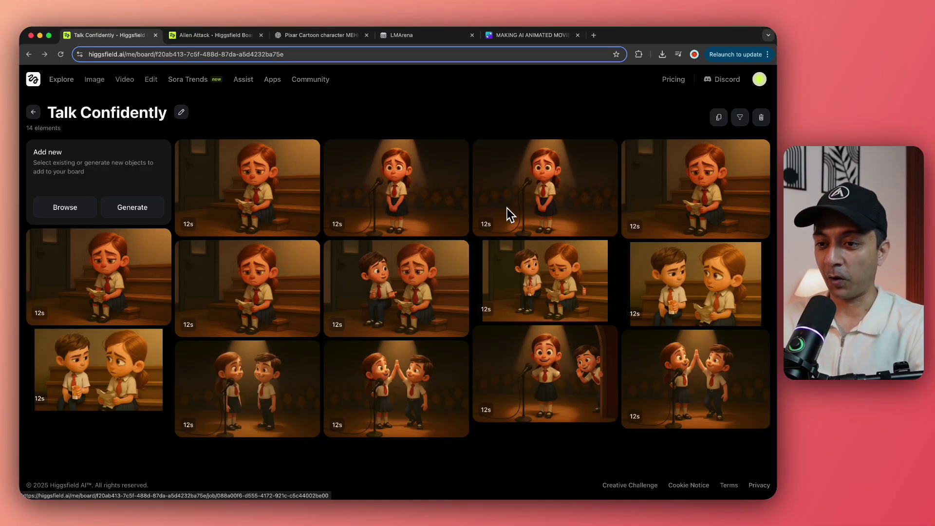
Step: Generate a 12s 16:9 Sora 2 video from the pasted timed shot script with Unlimited mode on
{"action": "mouse_move", "coordinate": [127, 89]}
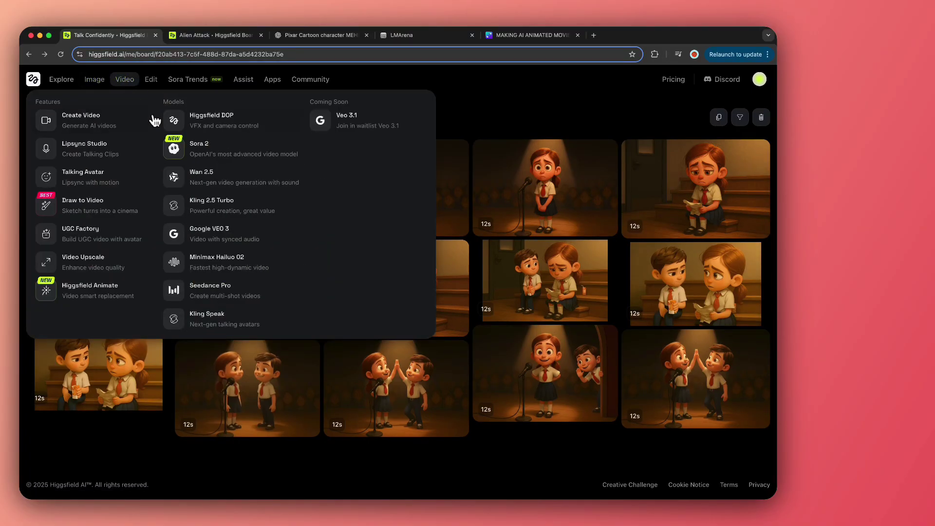
{"action": "left_click", "coordinate": [244, 154]}
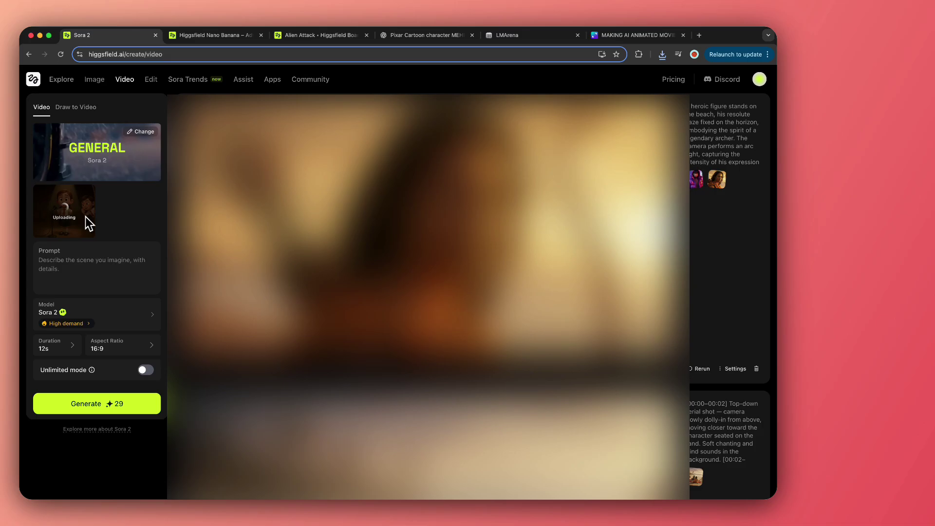
{"action": "left_click", "coordinate": [73, 259]}
{"action": "type", "text": "[00:08–00:10] Wide shot — Meher begins her speech with confidence, her voice steady. Stage lights glow warmly; Dev watches proudly from the side. Camera slowly pulls back as applause fades in the background."}
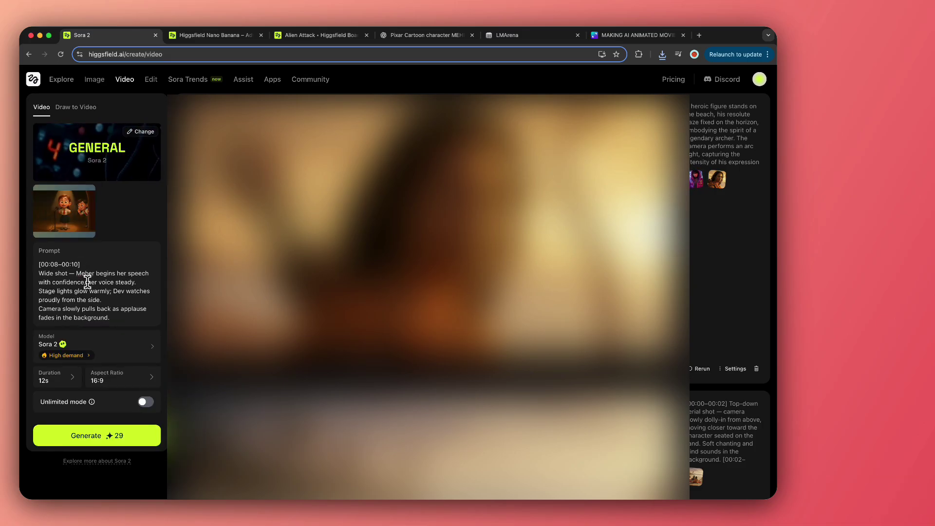
{"action": "scroll", "coordinate": [87, 287], "scroll_direction": "up", "scroll_amount": 5}
{"action": "left_click", "coordinate": [144, 402]}
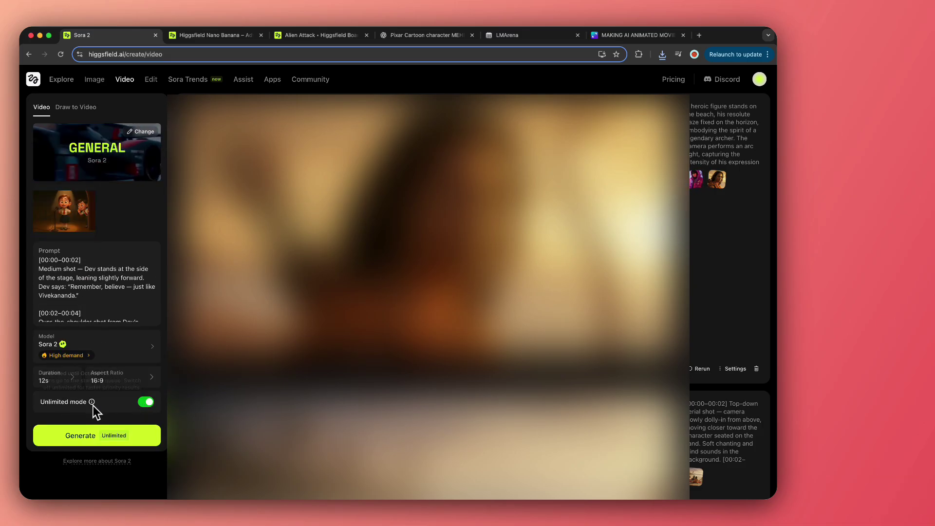
{"action": "left_click", "coordinate": [99, 436]}
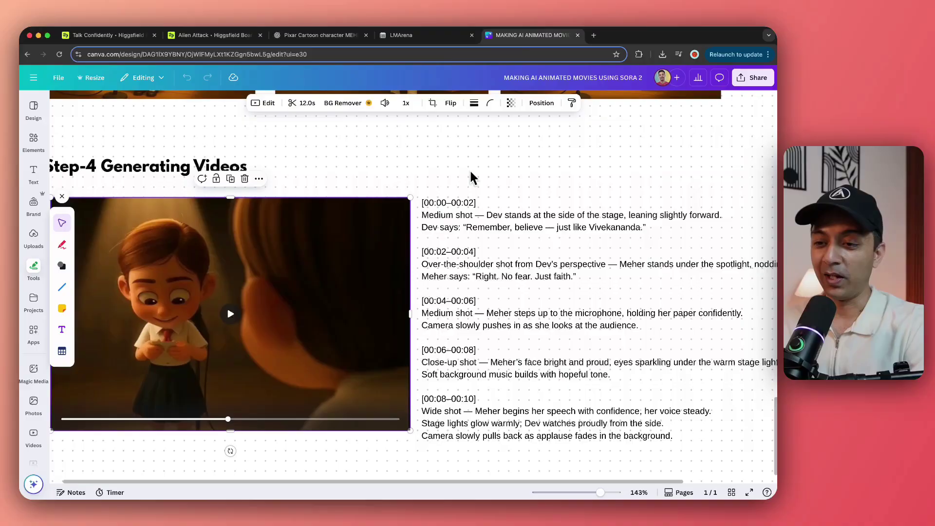
{"action": "scroll", "coordinate": [471, 173], "scroll_direction": "down", "scroll_amount": 2}
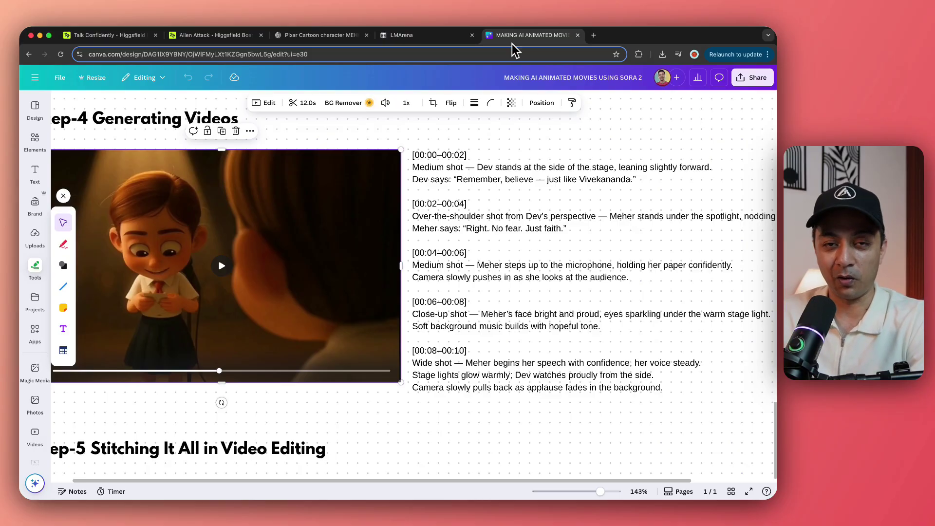
Step: Pan the Canva board down to the 'Step-5 Stitching It All in Video Editing' heading
{"action": "scroll", "coordinate": [496, 276], "scroll_direction": "left", "scroll_amount": 8}
{"action": "scroll", "coordinate": [496, 276], "scroll_direction": "down", "scroll_amount": 3}
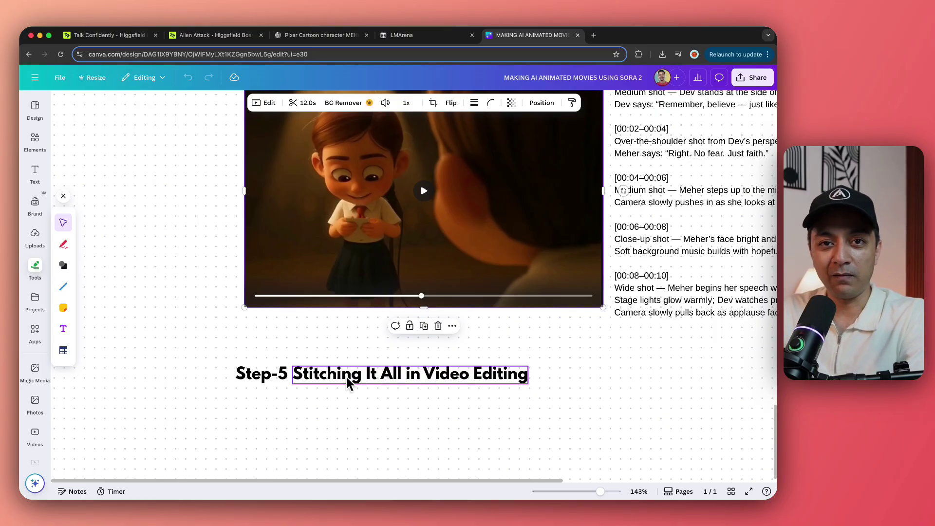
Step: Return to the Higgsfield 'Talk Confidently' board with its 14 generated 12-second clips
{"action": "key", "text": "super+1"}
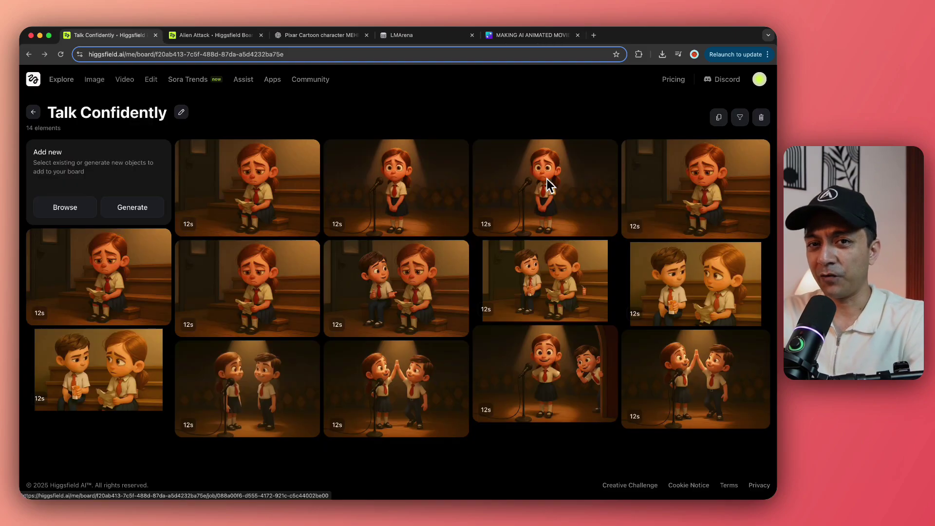